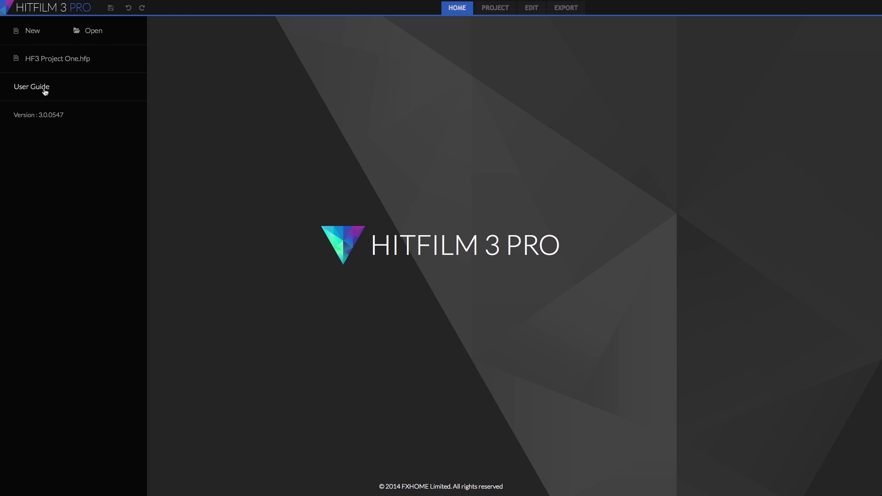
Open the HF3 Project One.hfp project from the Home screen into the Edit workspace.
click(94, 31)
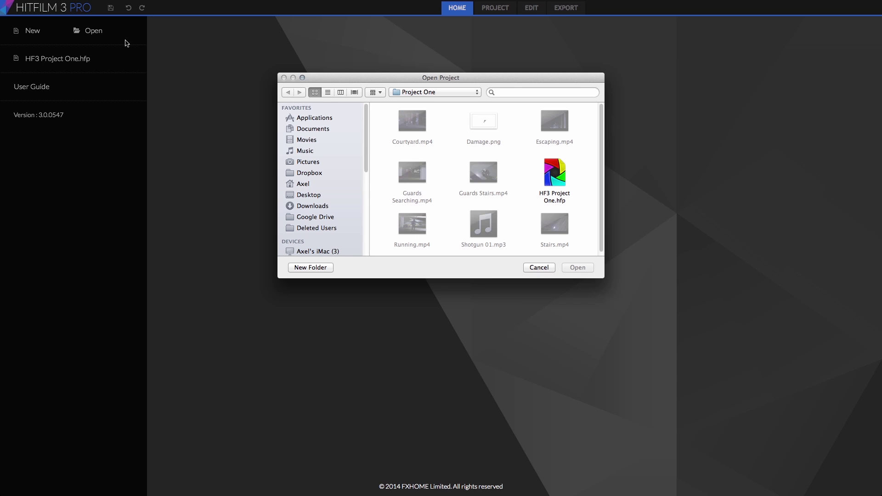
click(559, 177)
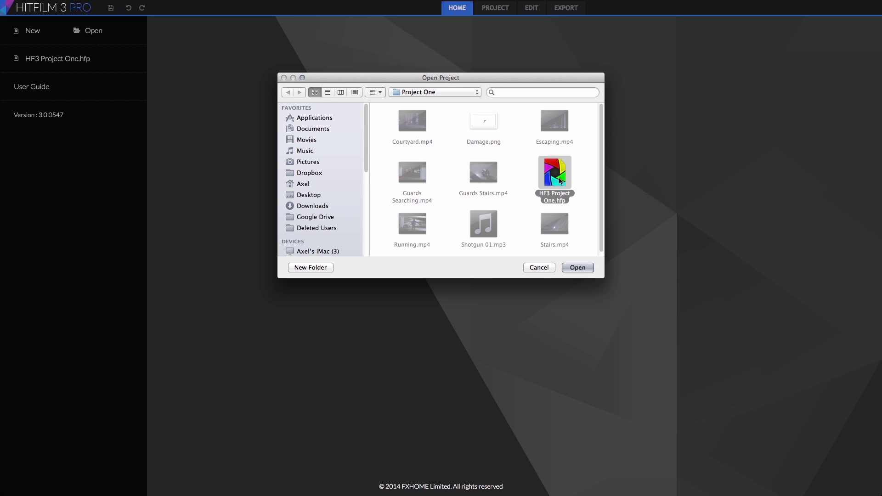
click(585, 270)
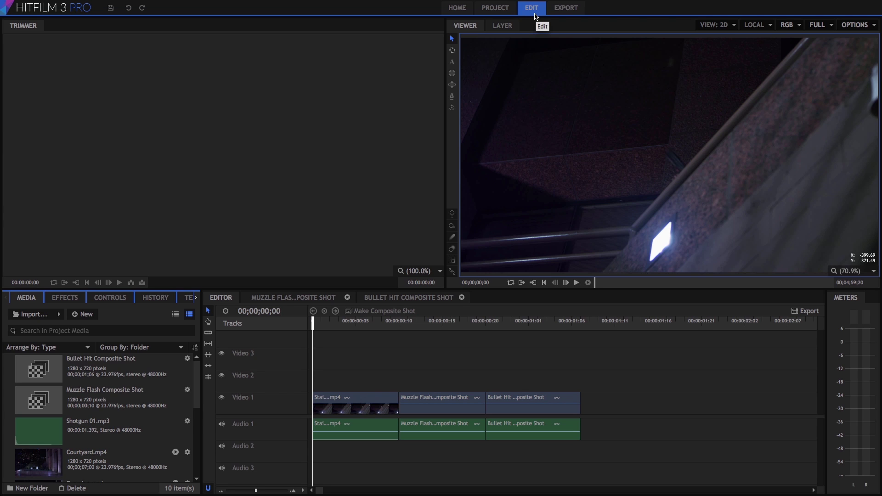
click(312, 323)
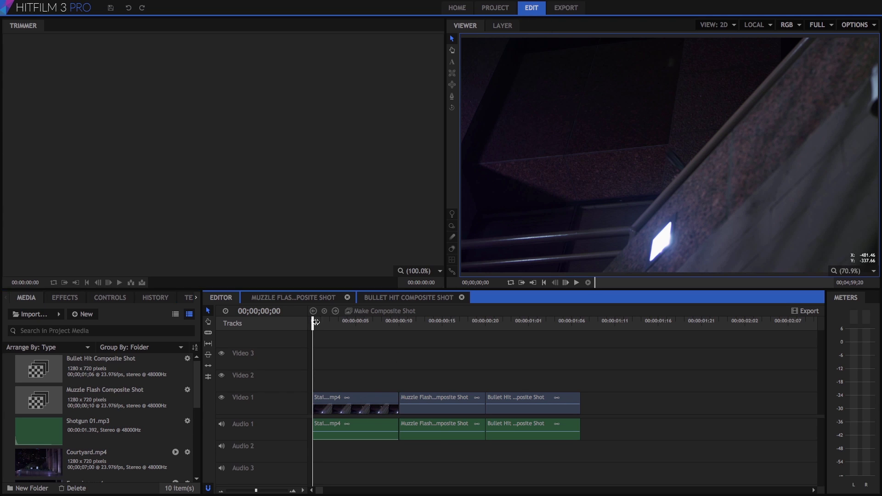
Marquee-select every clip on Video 1 and Audio 1 and make proxies for them.
drag(315, 323, 313, 340)
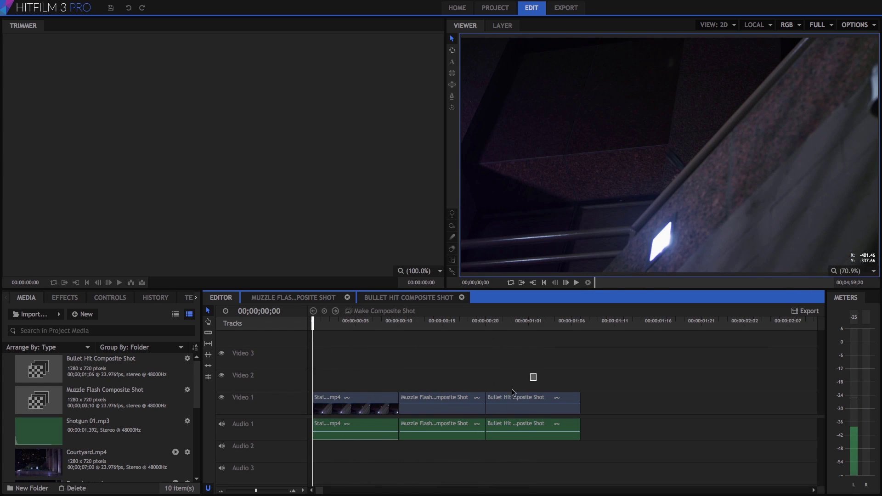
drag(513, 392, 363, 396)
right_click(363, 397)
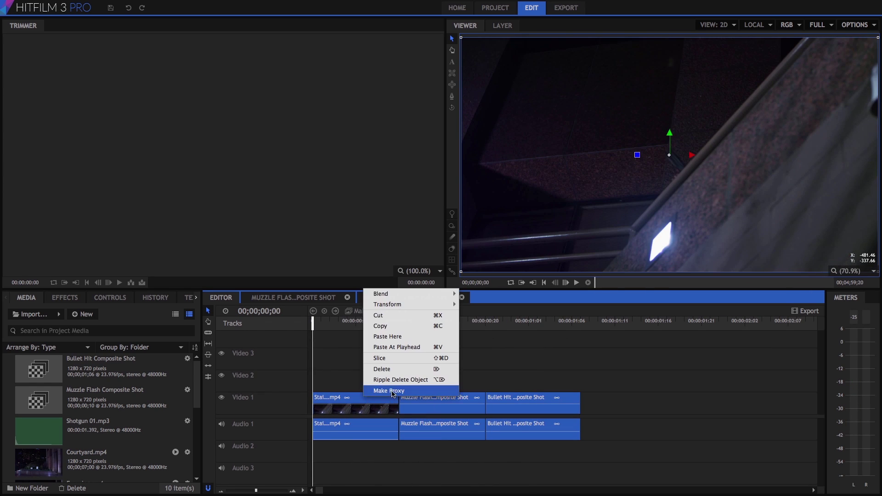
click(393, 395)
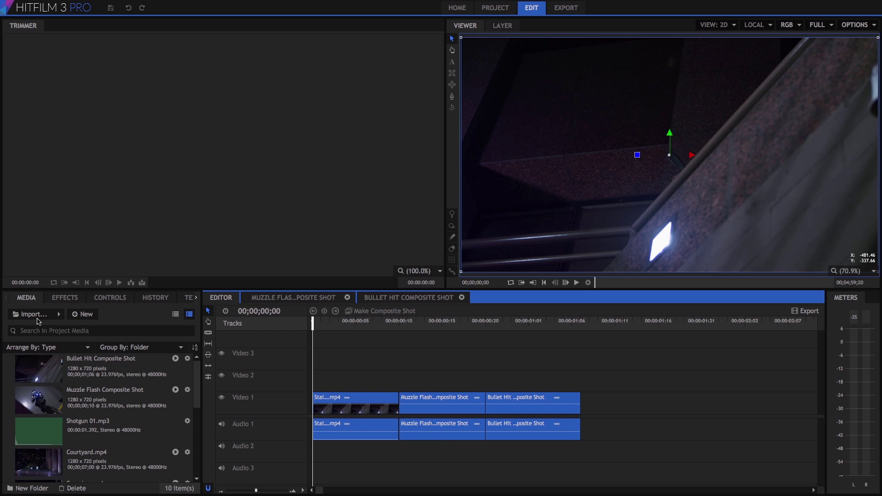
Load Escaping.mp4 into the Trimmer and set the sequence time to 00;00;00;21.
drag(197, 396, 197, 433)
click(34, 384)
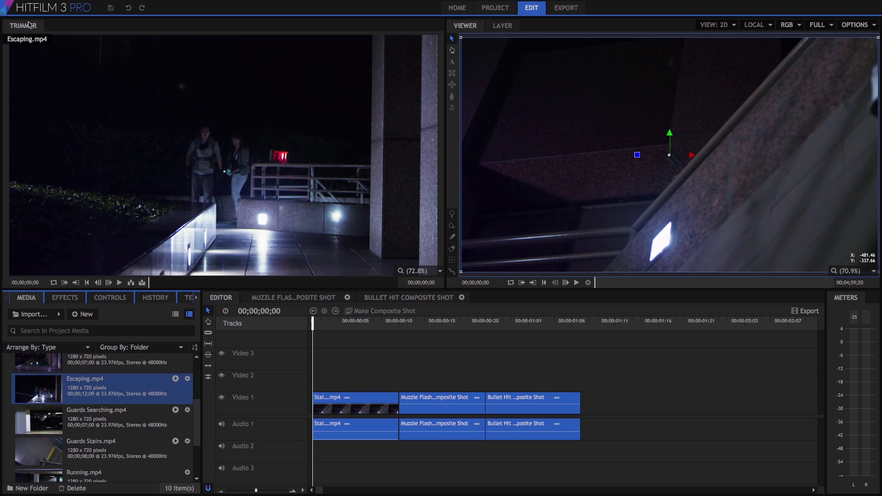
click(524, 326)
mouse_move(528, 327)
mouse_down()
mouse_move(494, 327)
mouse_move(519, 324)
mouse_up()
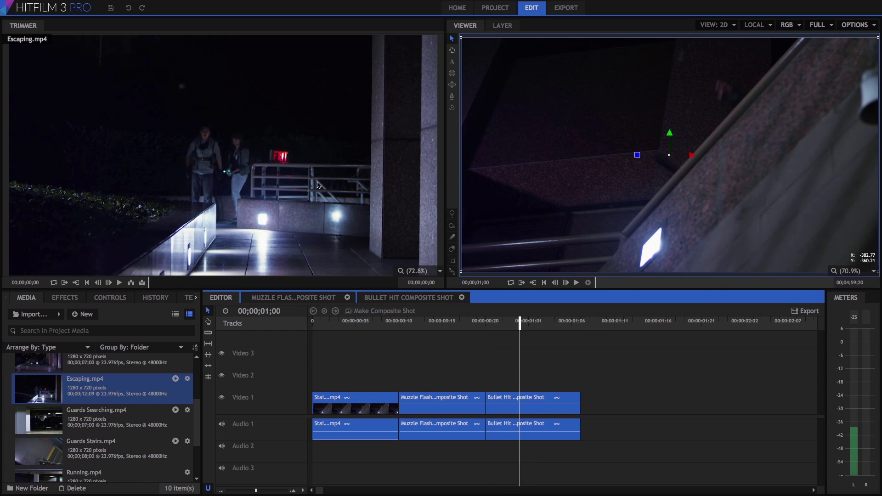
Set an out point on Escaping.mp4 and place the trimmed clip after Bullet Hit.
mouse_move(236, 283)
mouse_down()
mouse_move(314, 284)
mouse_move(253, 284)
mouse_up()
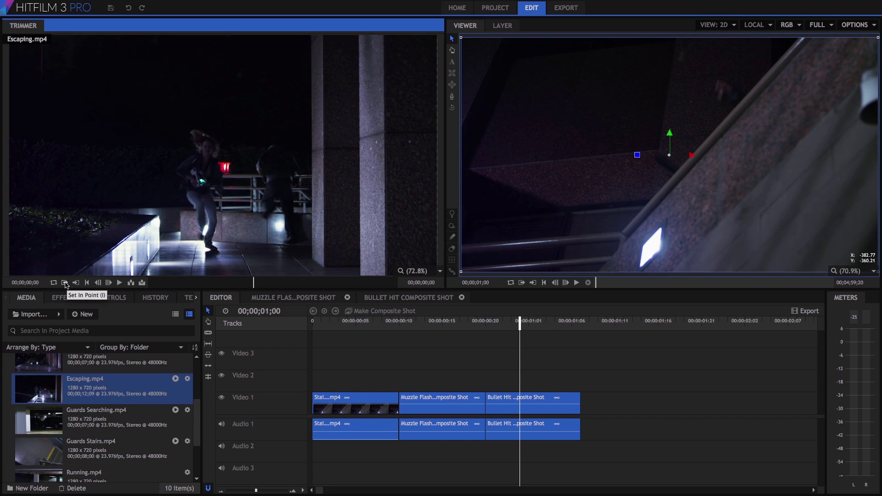
click(119, 283)
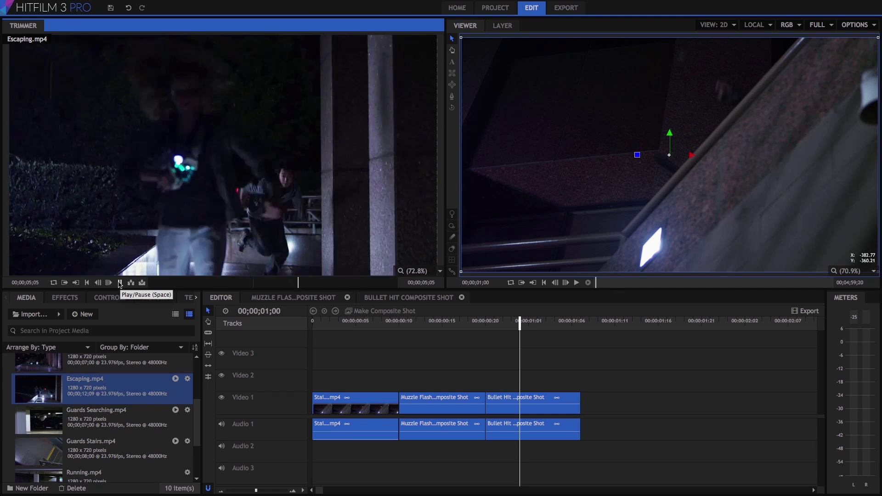
click(119, 282)
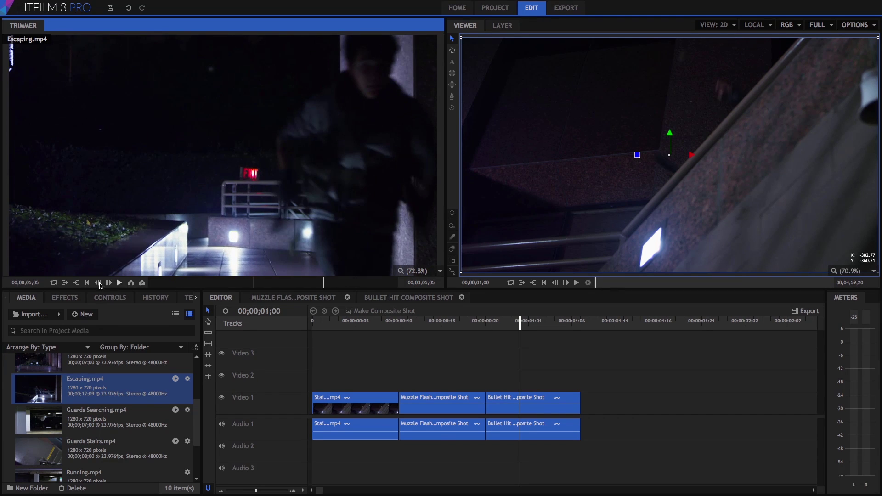
click(76, 283)
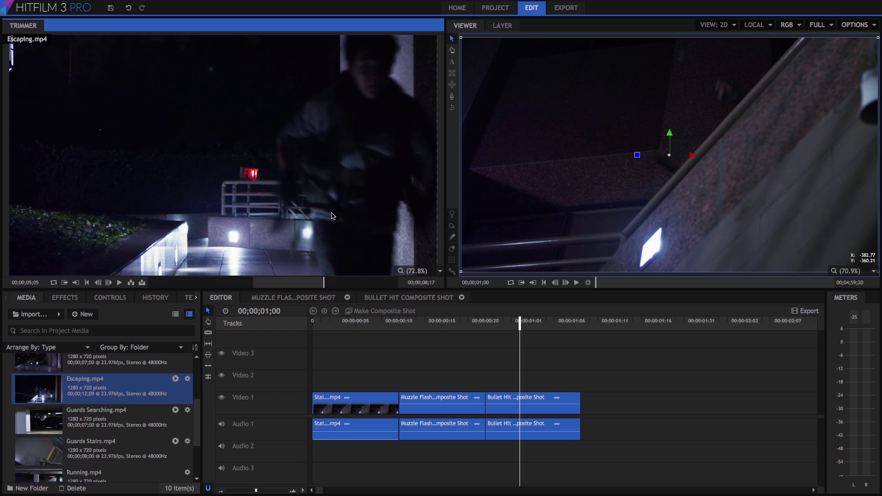
drag(252, 141, 584, 403)
click(430, 325)
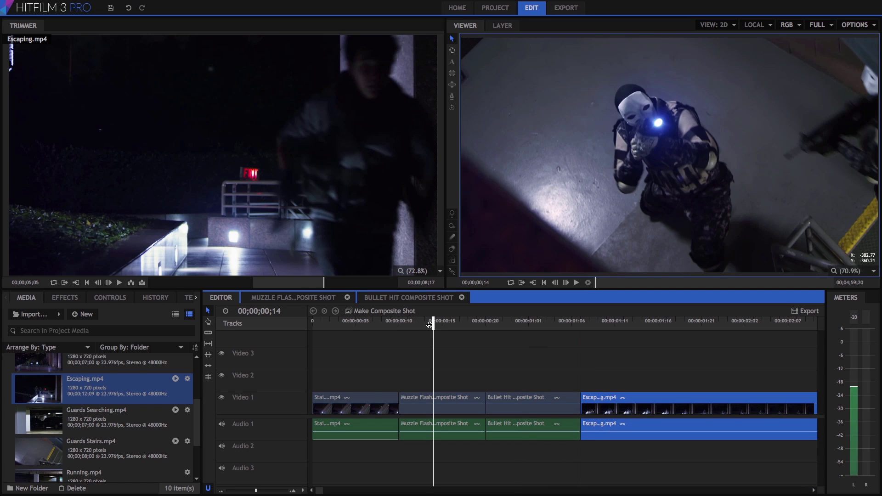
Preview Guards Stairs.mp4 in the Trimmer and set its out point for a 00;00;03;14 section.
click(41, 455)
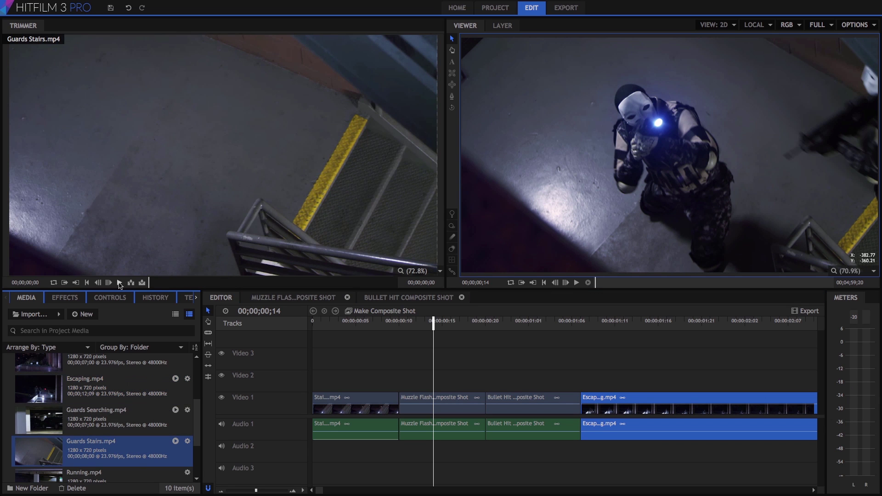
click(120, 283)
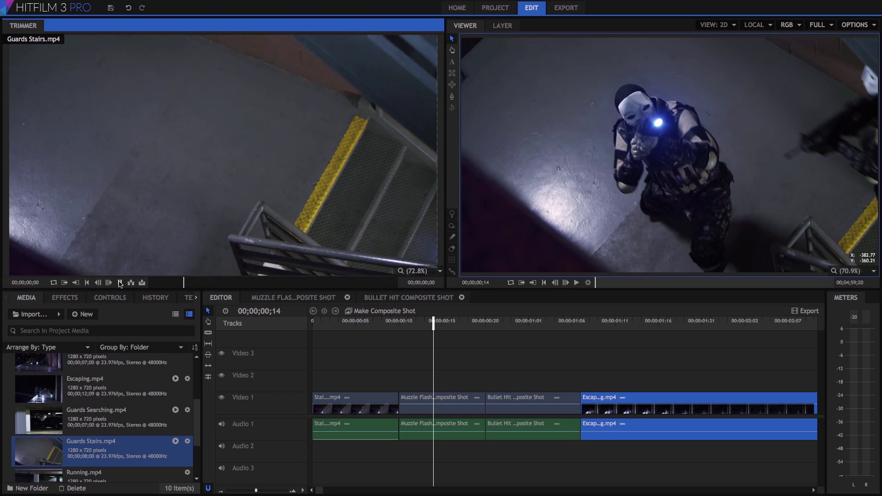
click(120, 283)
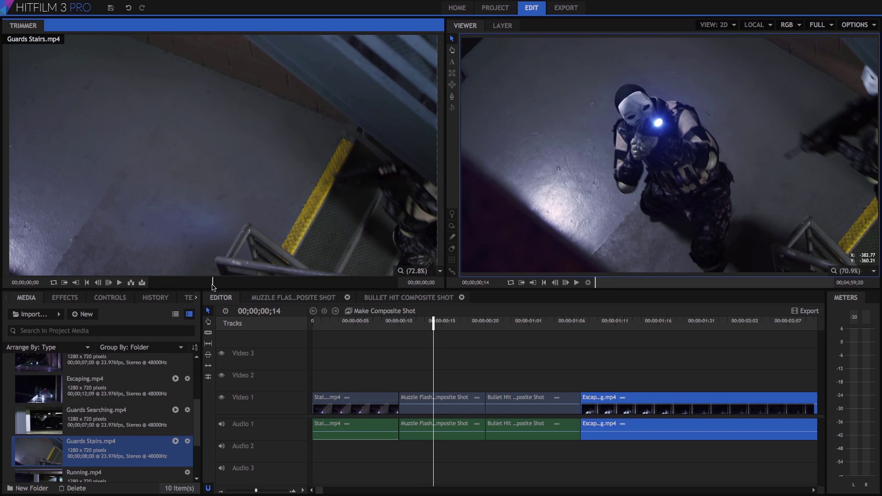
mouse_move(212, 287)
mouse_down()
mouse_move(188, 285)
mouse_move(198, 286)
mouse_up()
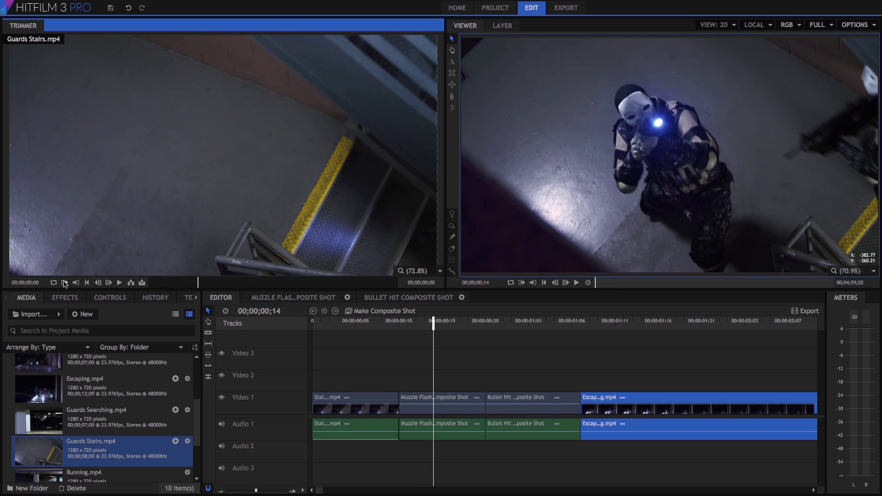
click(120, 282)
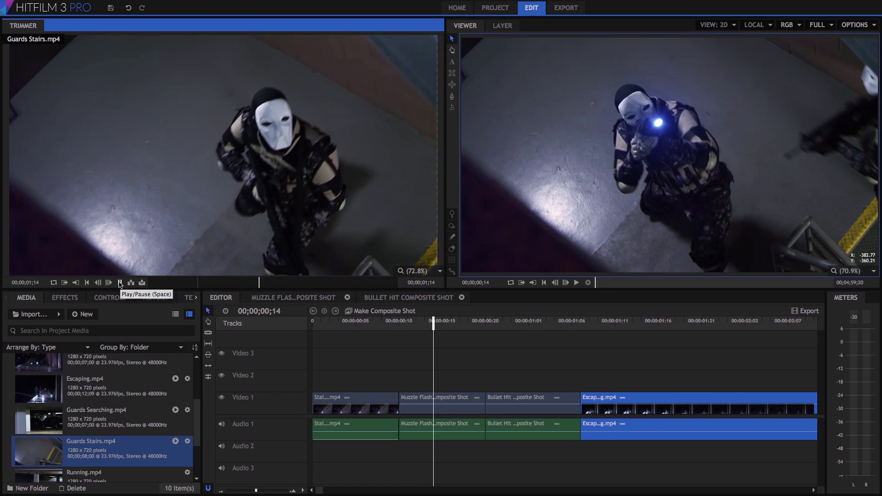
click(120, 283)
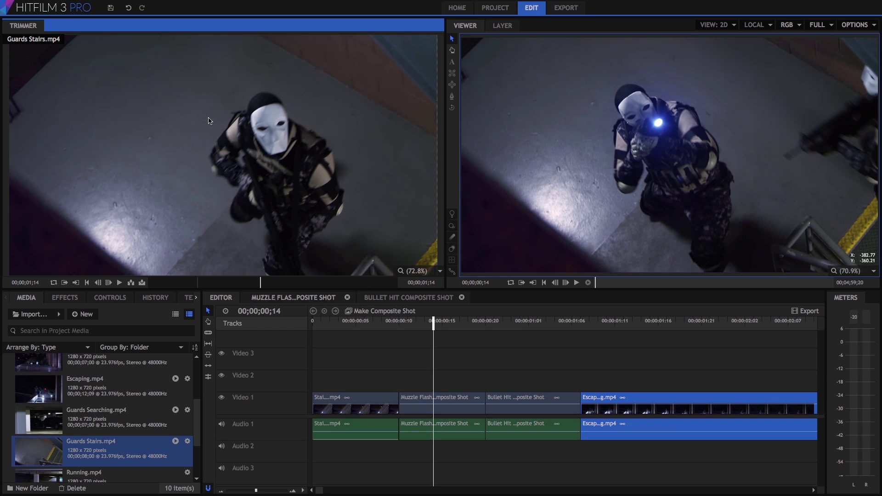
click(76, 283)
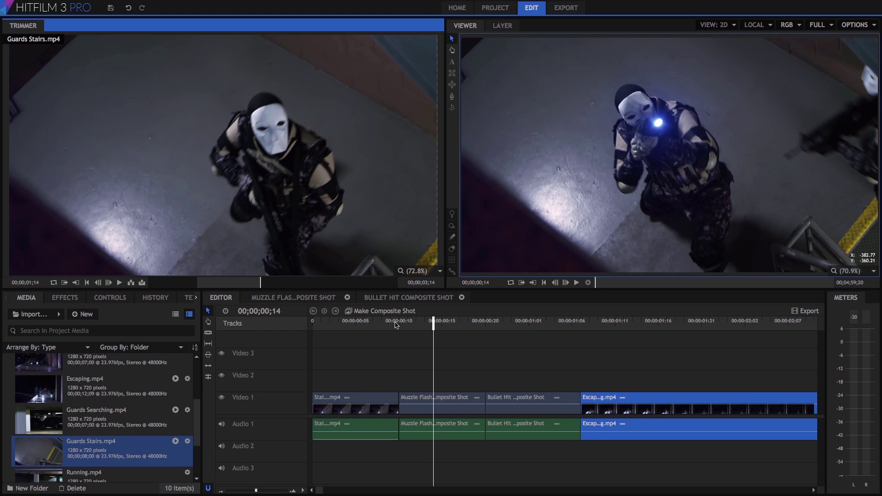
drag(434, 323, 313, 323)
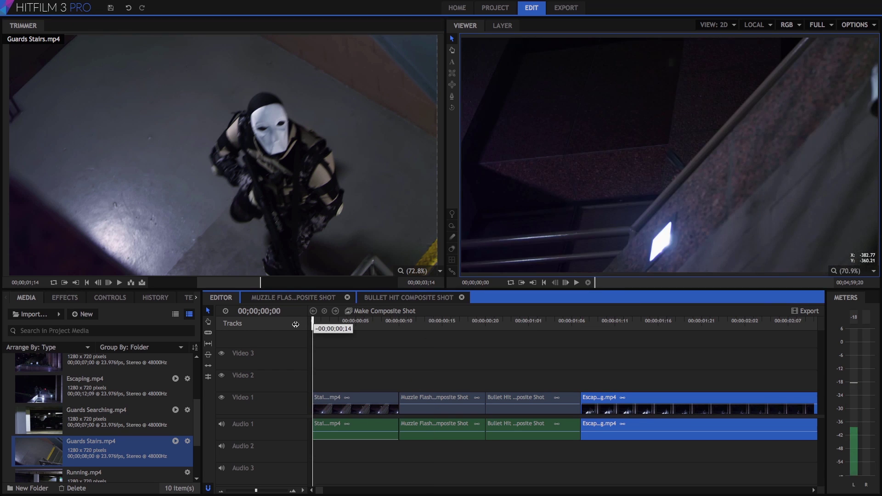
Insert the Guards Stairs section at 00;00;00;00 and open the Bullet Hit composite shot.
click(131, 283)
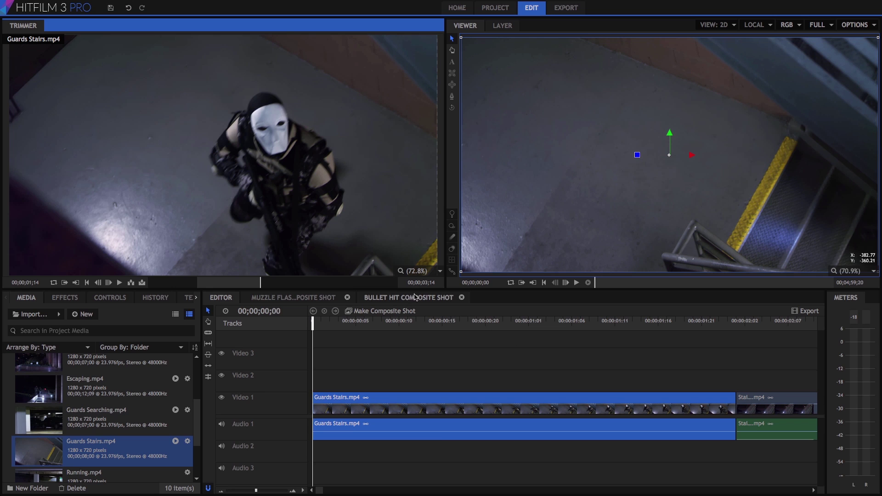
click(413, 299)
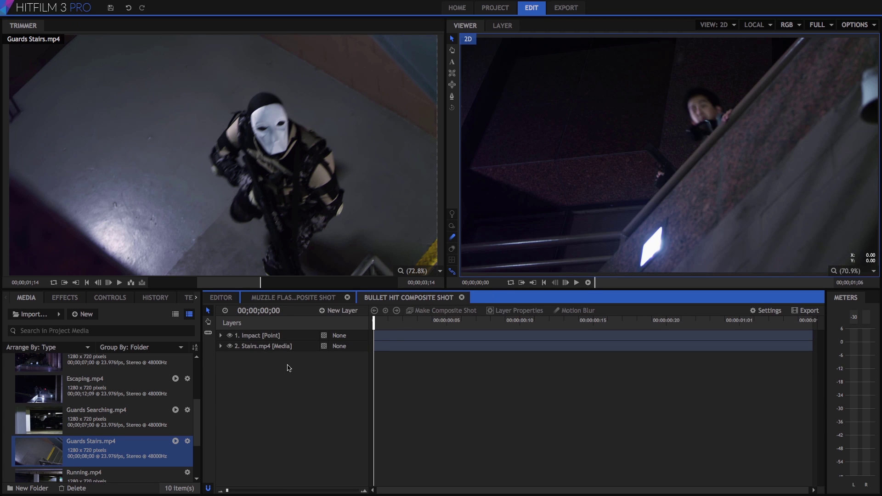
Select the Impact point layer and move the composite time to 00;00;01;02.
click(254, 336)
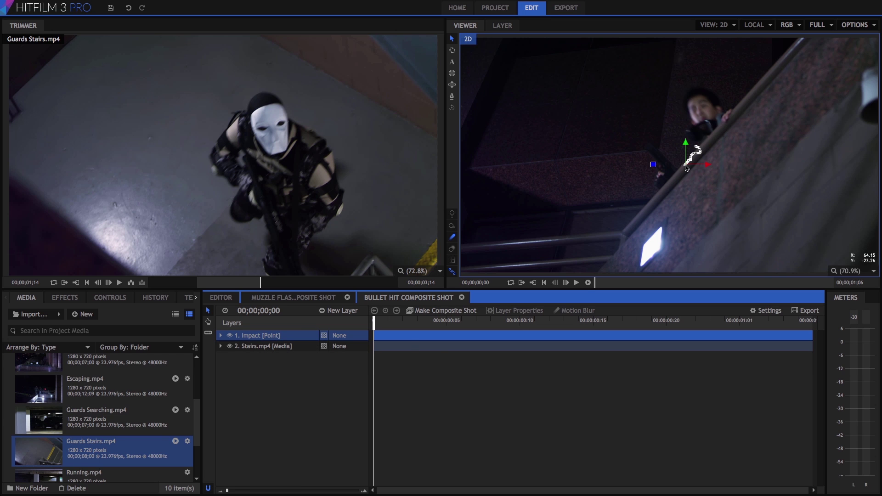
mouse_move(374, 321)
mouse_down()
mouse_move(756, 336)
mouse_move(373, 335)
mouse_up()
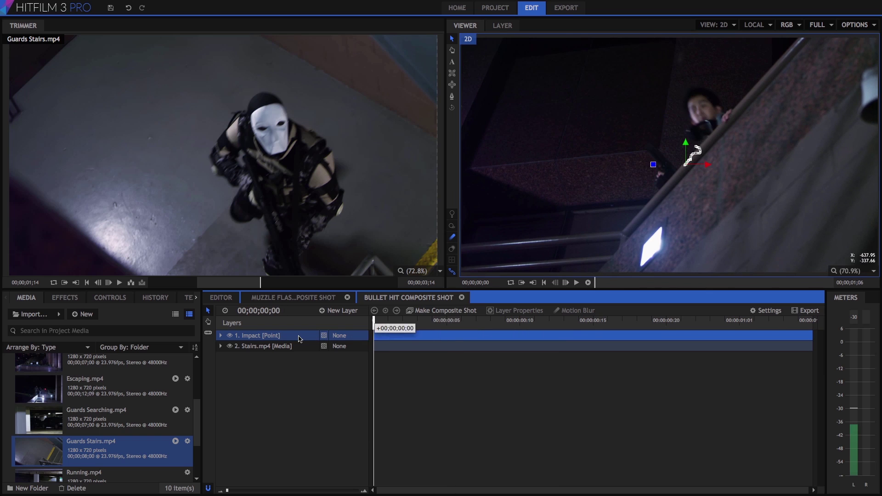
click(67, 298)
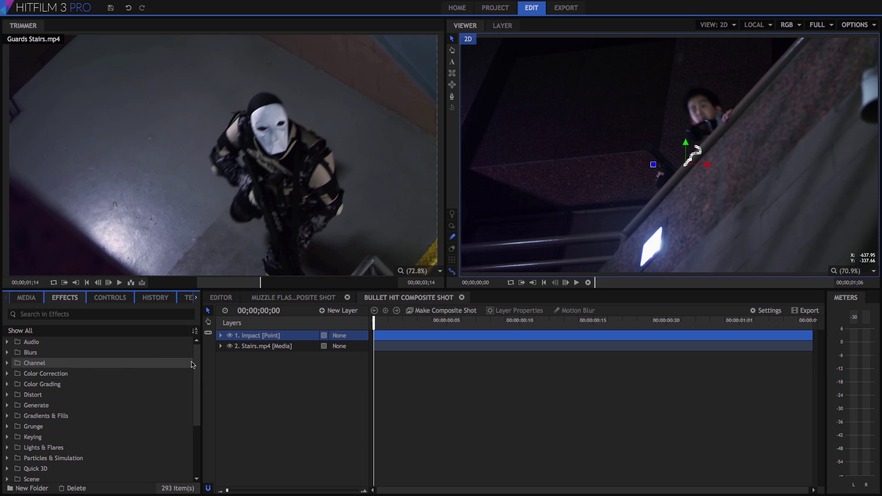
Add the Dust Puff preset from Presets > 3D Effects > Particle Simulator to the layer list.
scroll(92, 368, down, 1)
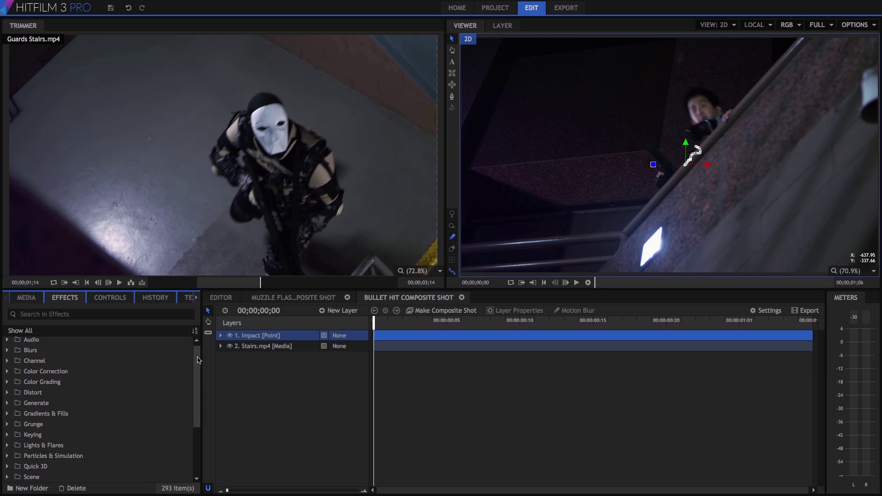
drag(199, 360, 197, 439)
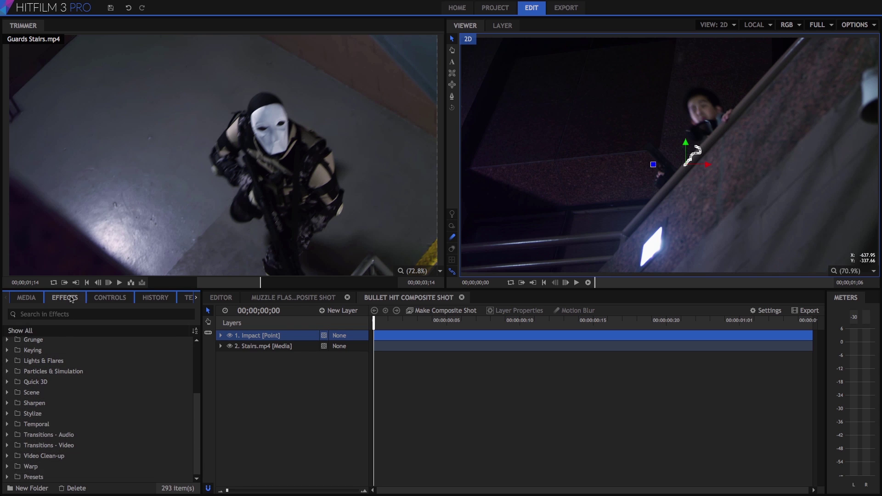
click(7, 477)
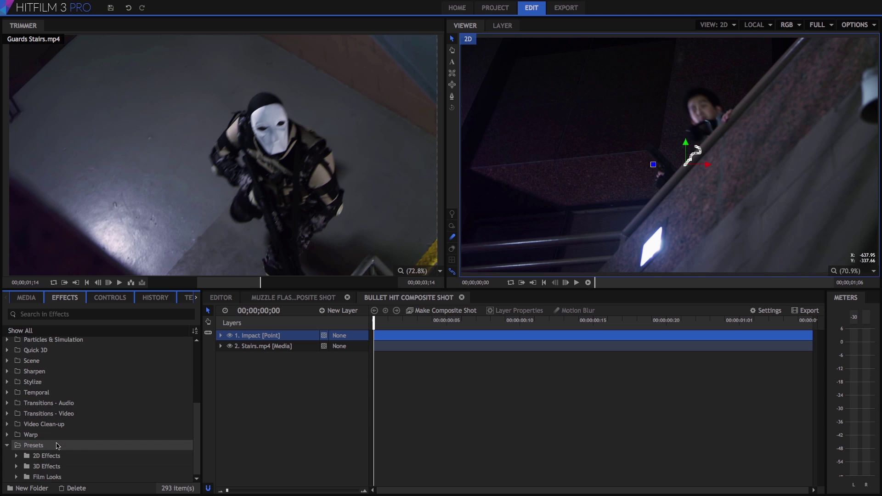
double_click(51, 467)
scroll(54, 448, down, 1)
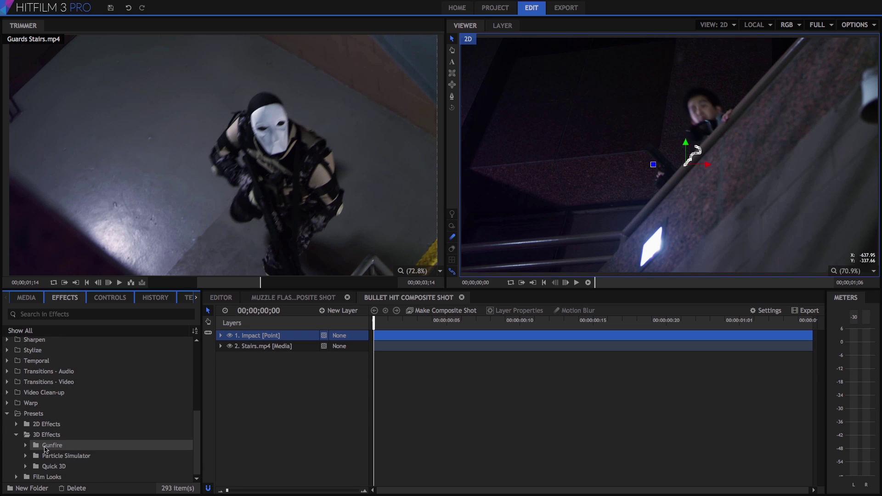
double_click(64, 456)
scroll(66, 441, down, 4)
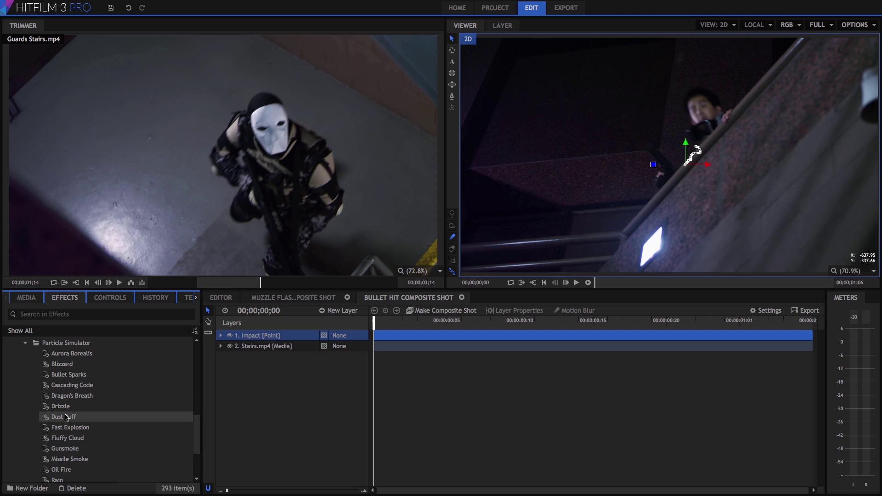
drag(67, 419, 257, 335)
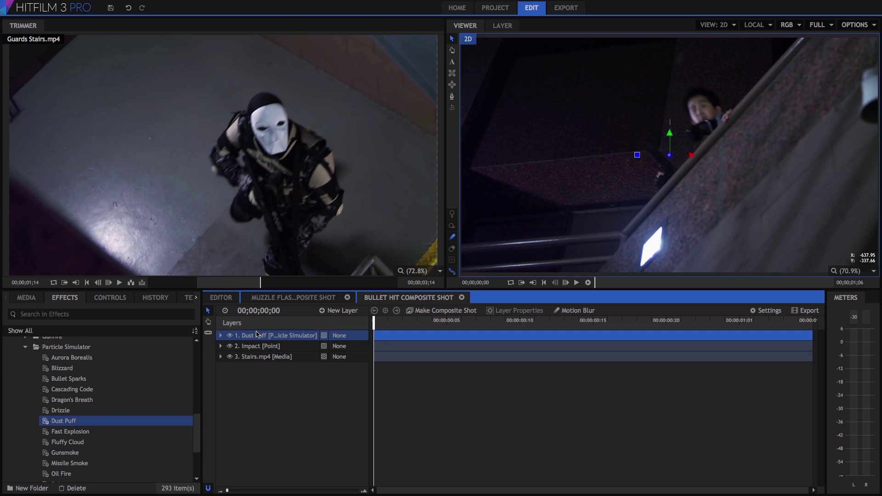
Preview the shot, then set the Dust Puff layer's parent to 2. Impact.
click(577, 284)
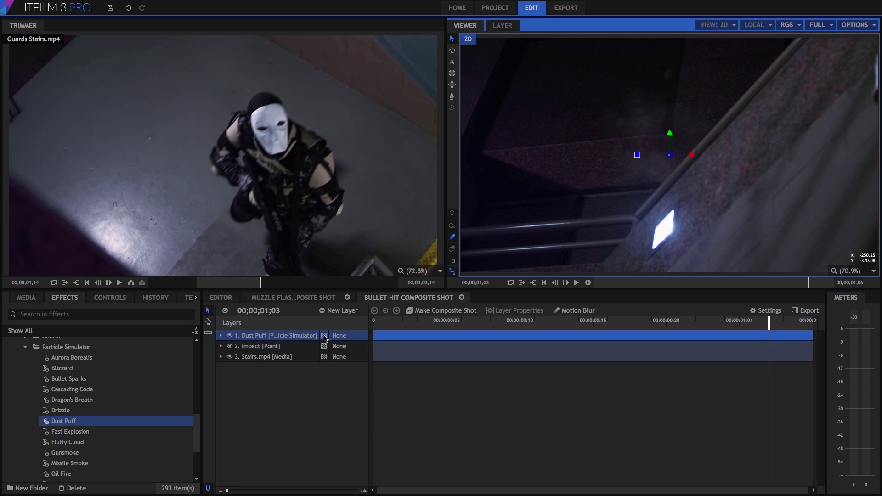
click(348, 336)
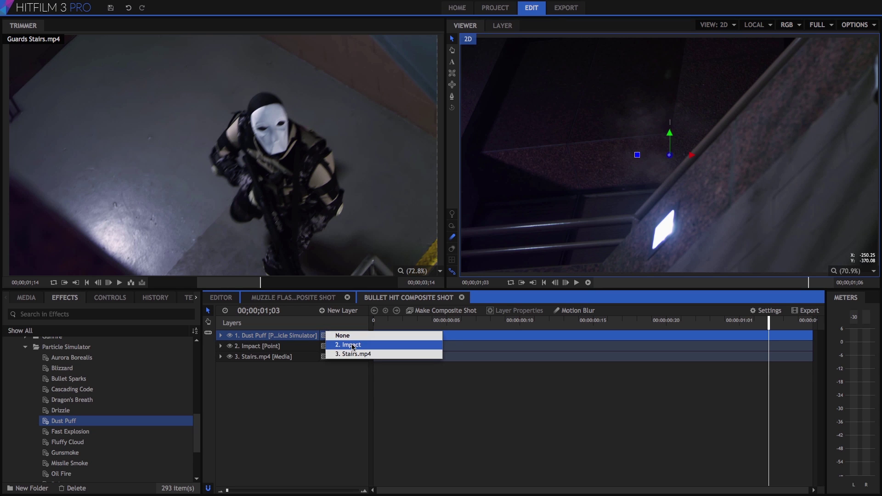
click(354, 346)
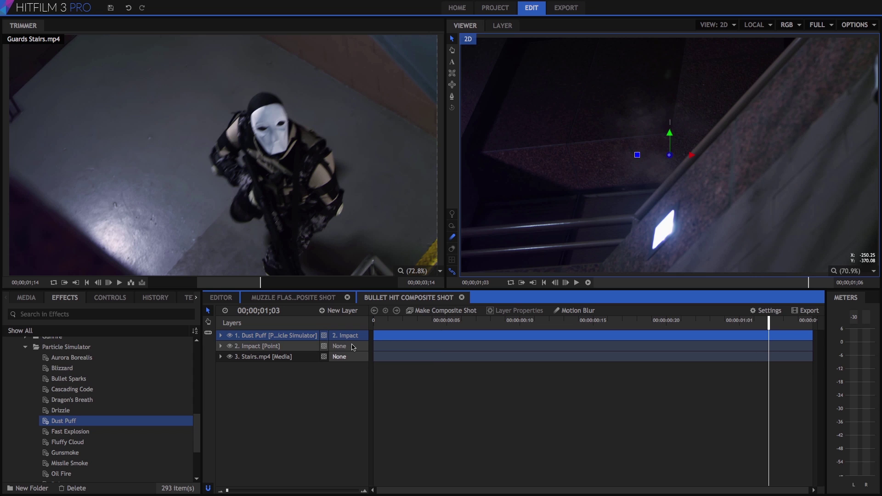
Zero the Dust Puff layer's Transform Position X and Y, then scrub the shot to check it.
double_click(262, 339)
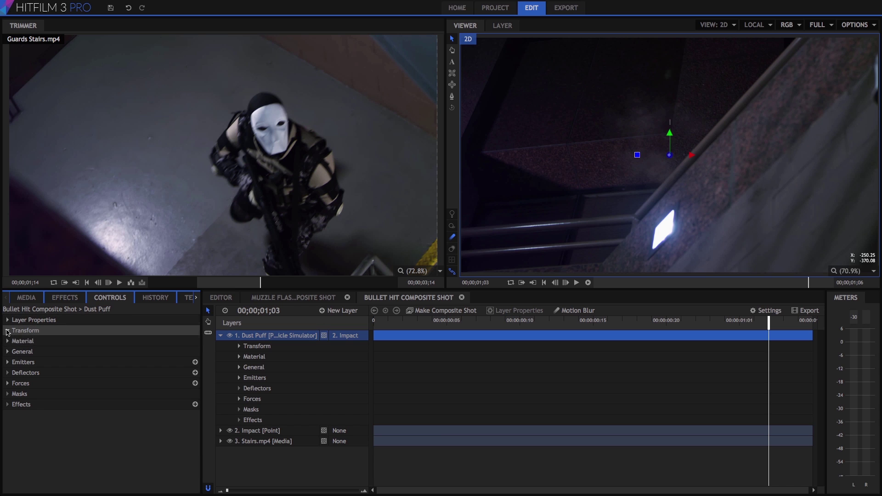
click(8, 331)
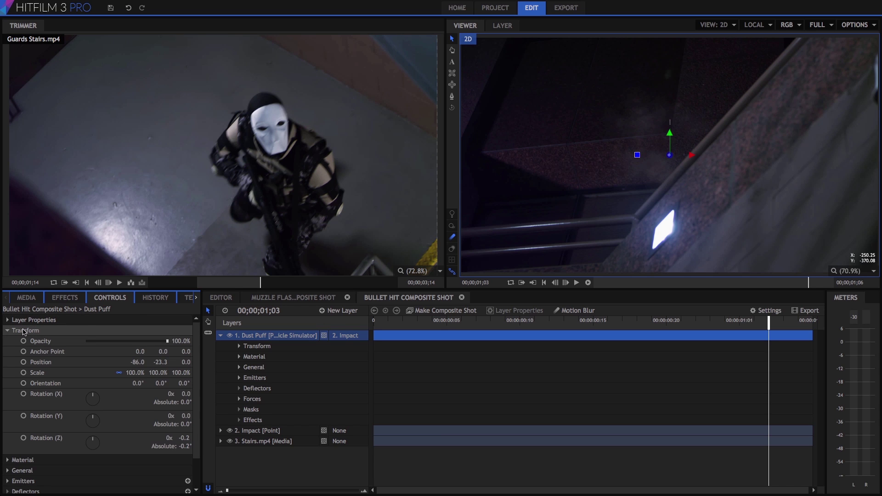
click(137, 363)
text(0)
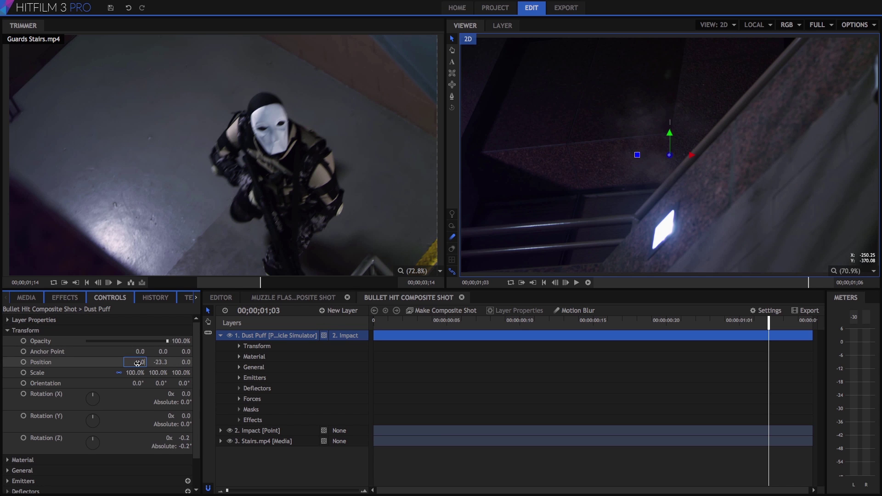
click(160, 363)
text(0)
key(Return)
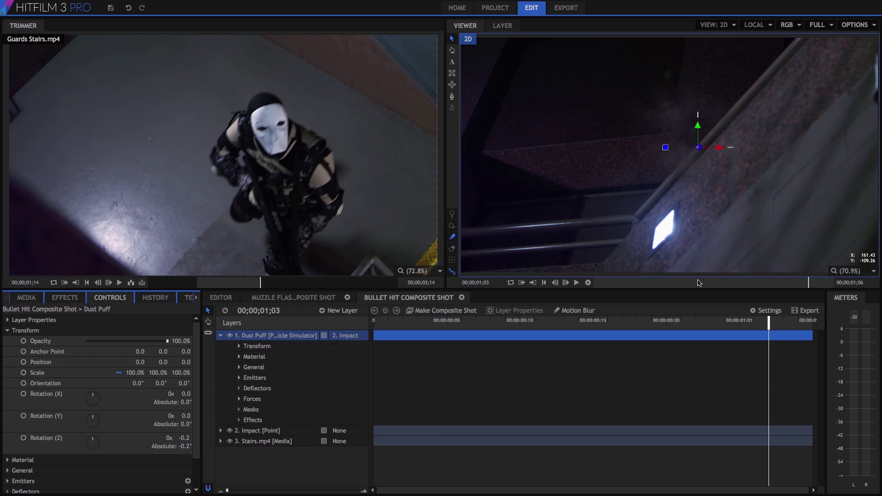
mouse_move(380, 322)
mouse_down()
mouse_move(372, 322)
mouse_move(390, 322)
mouse_up()
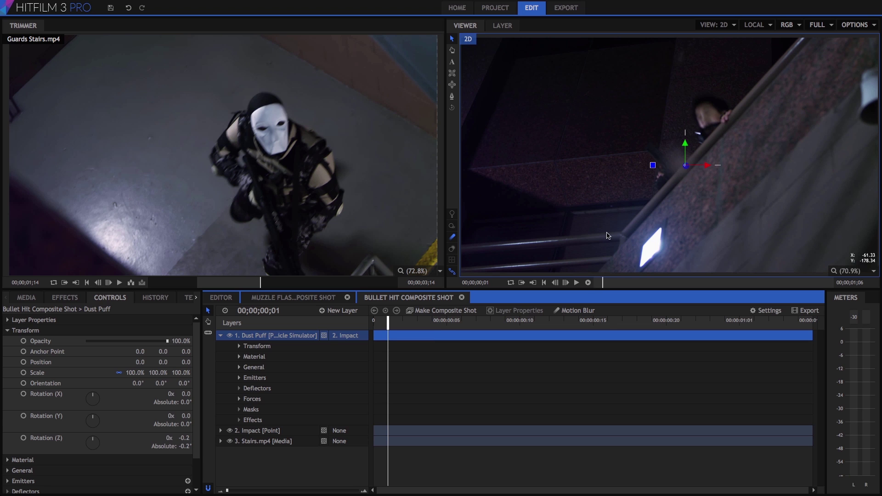
drag(388, 322, 279, 329)
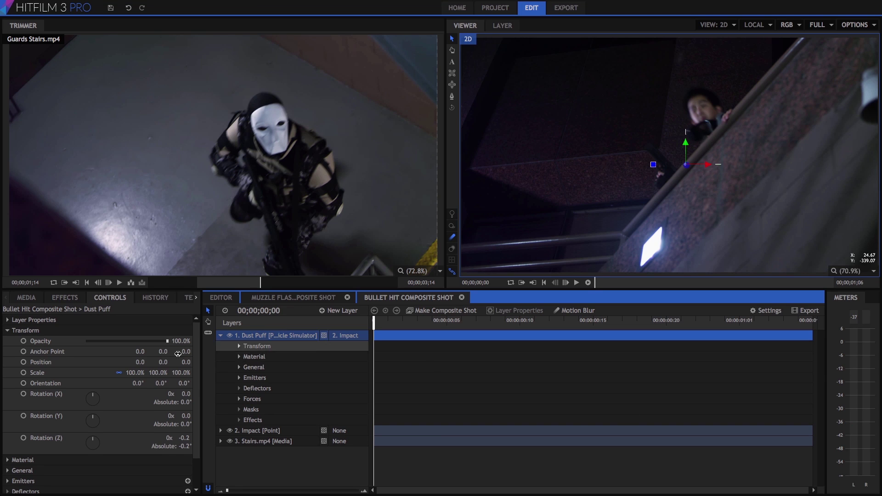
click(67, 299)
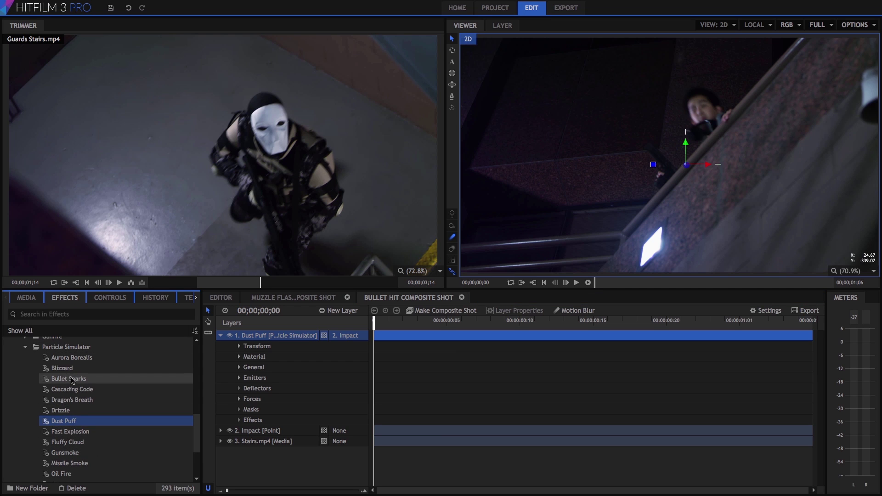
Add the Bullet Sparks preset as a layer parented to 3. Impact.
drag(72, 380, 275, 340)
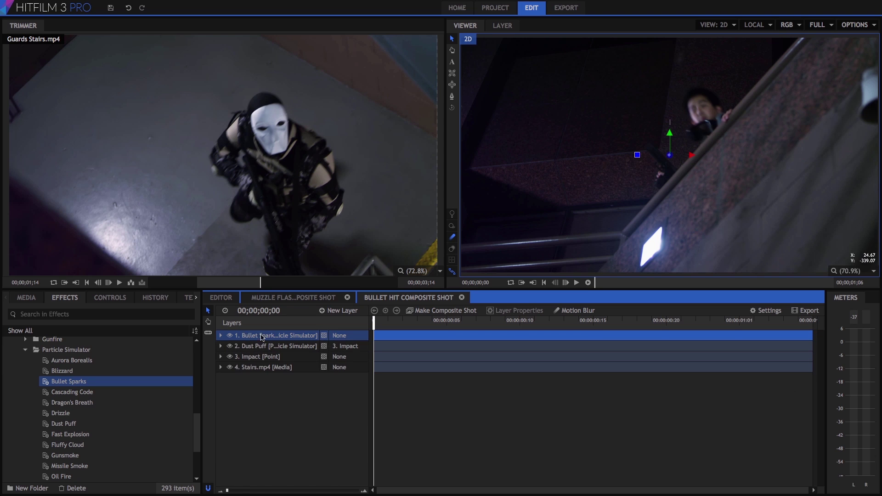
click(353, 337)
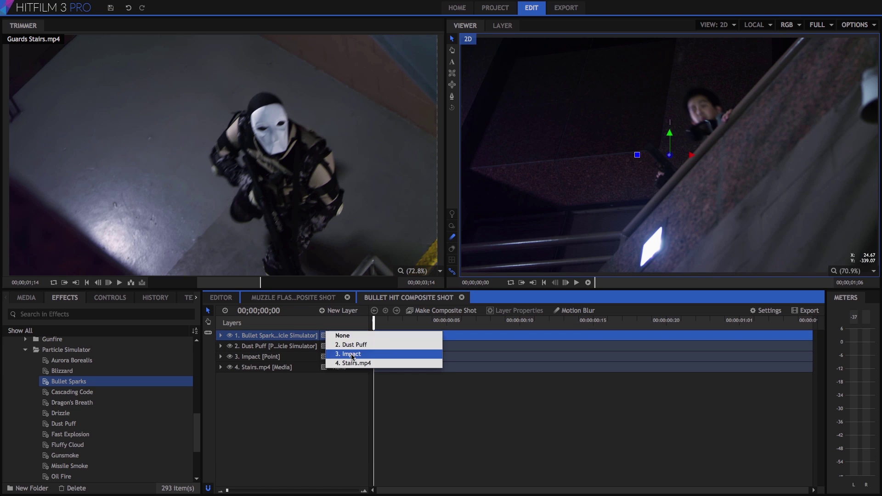
click(352, 353)
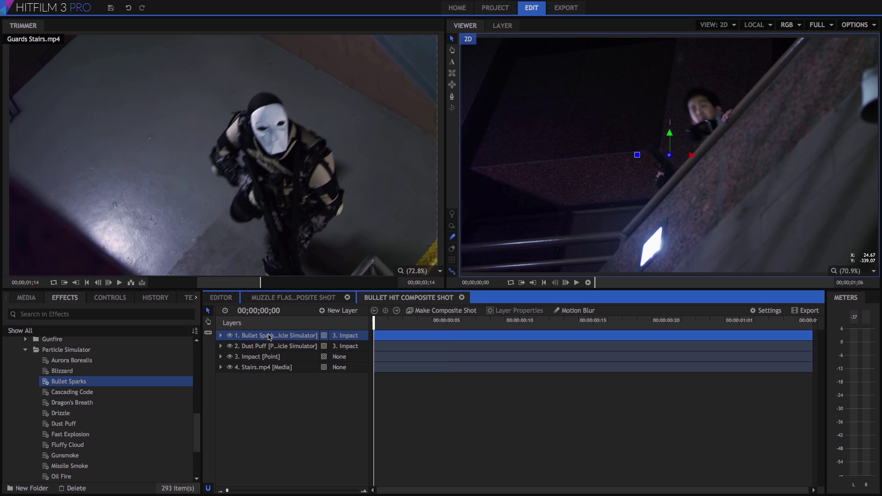
Set Bullet Sparks Position X and Y to 0 and play the shot to preview the sparks.
double_click(271, 336)
click(8, 331)
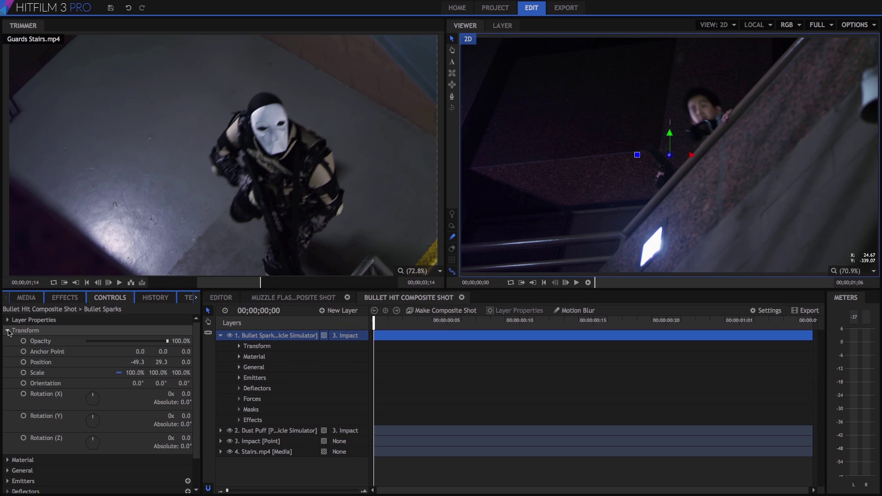
click(138, 362)
text(0)
key(Return)
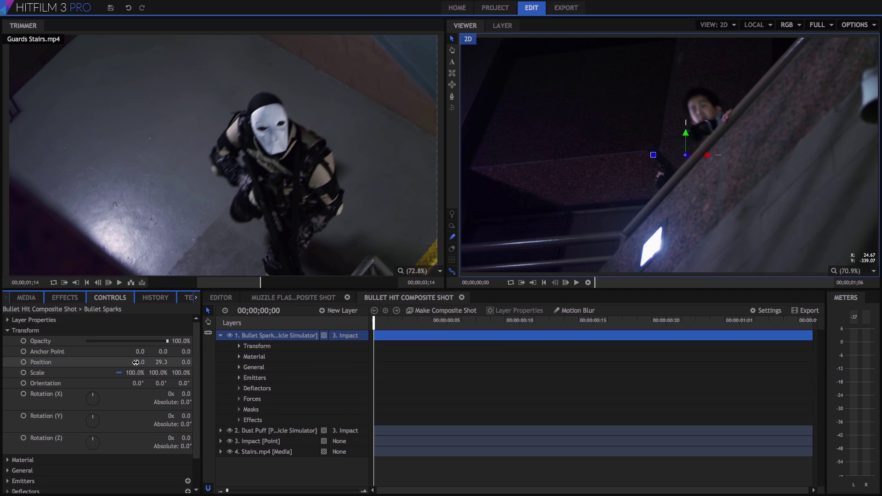
click(160, 362)
text(0)
key(Return)
drag(377, 321, 347, 327)
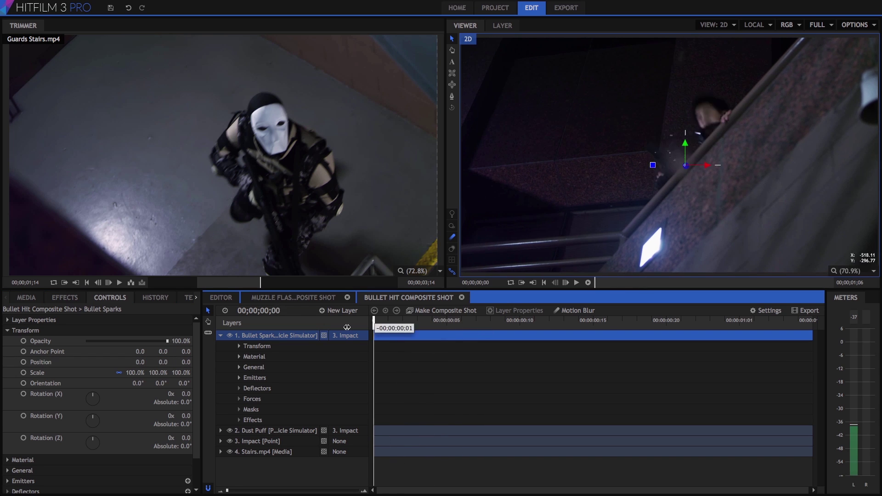
click(577, 283)
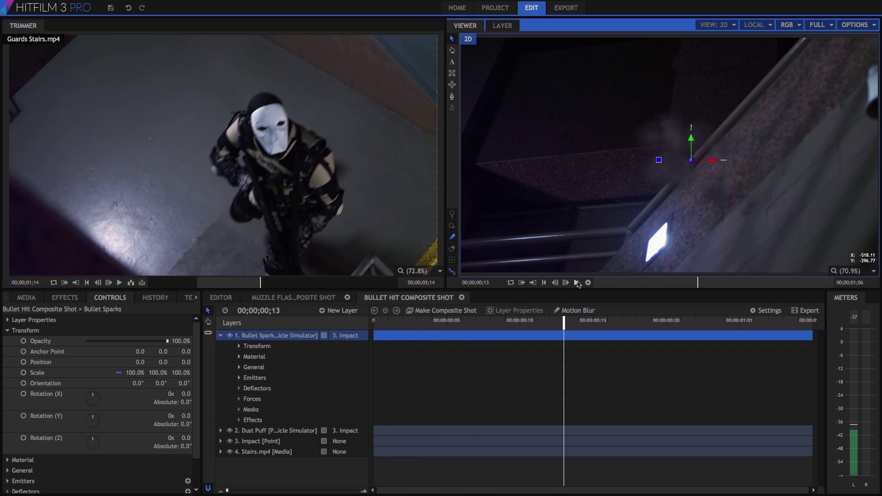
click(388, 323)
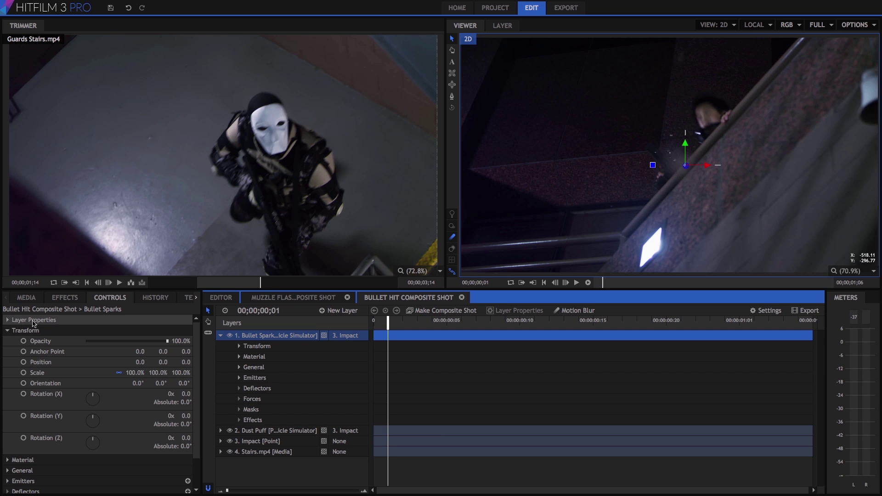
Enable Motion Blur in the Bullet Sparks layer properties and step a frame to check the streaks.
click(8, 320)
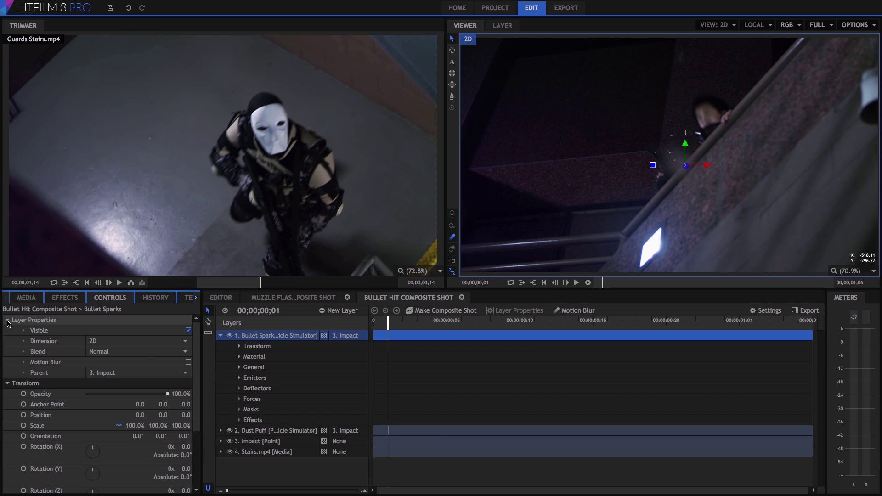
click(189, 363)
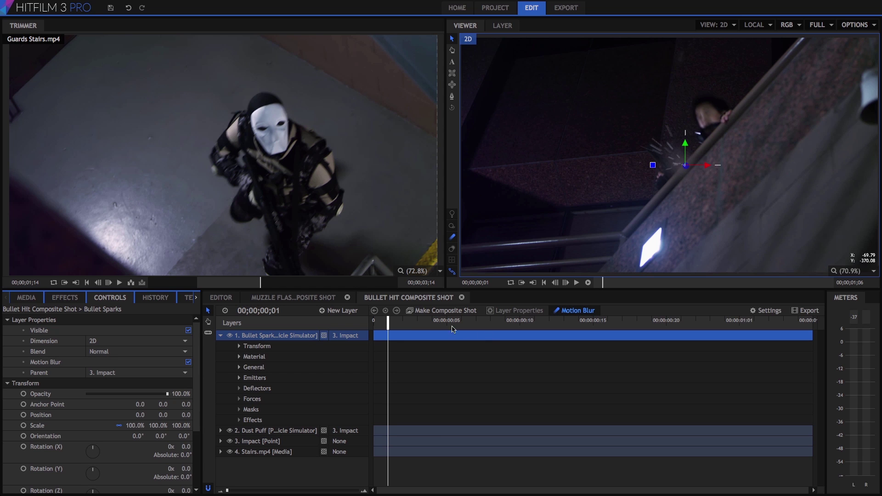
mouse_move(388, 323)
mouse_down()
mouse_move(429, 327)
mouse_move(374, 327)
mouse_up()
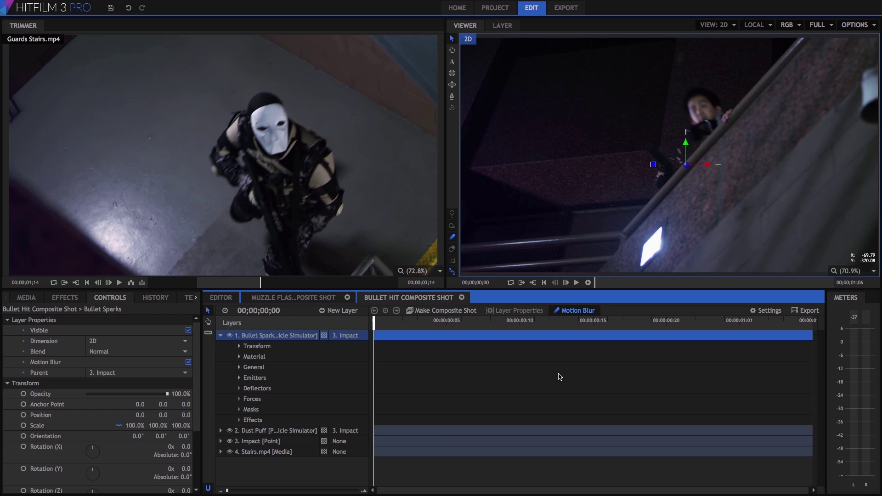
Add Damage.png from the project media into the Bullet Hit composite shot.
click(26, 298)
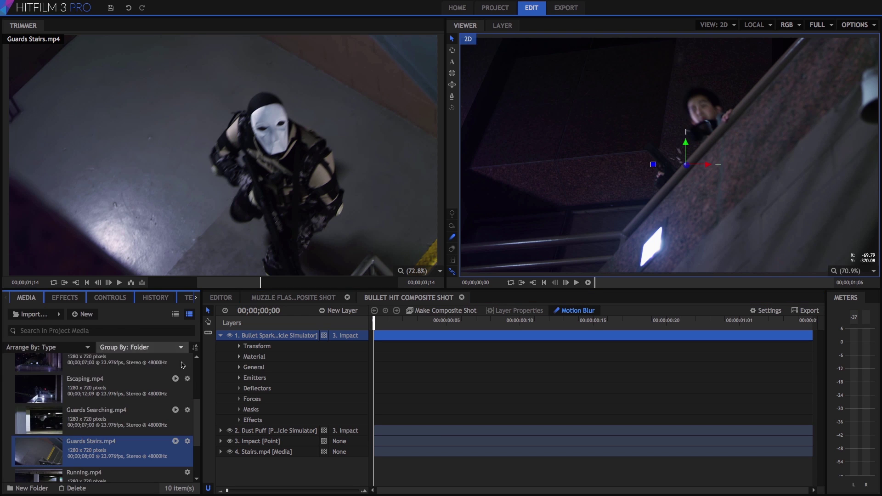
drag(199, 407, 198, 457)
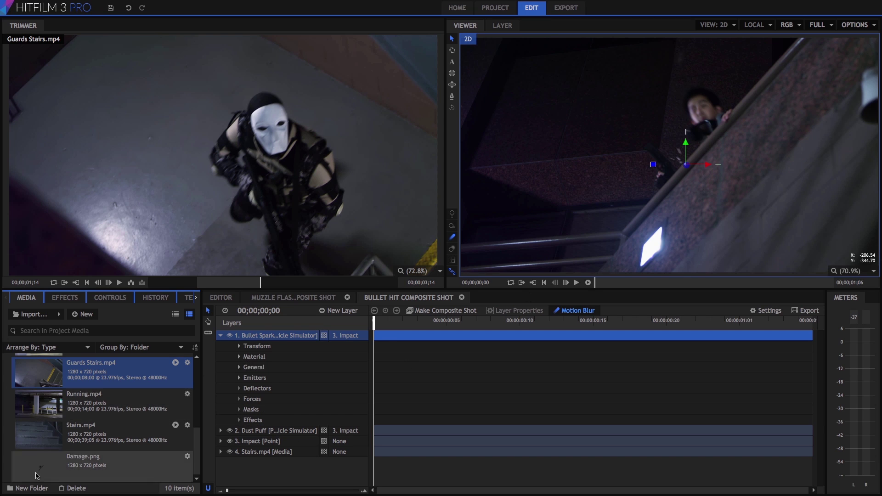
drag(35, 467, 290, 452)
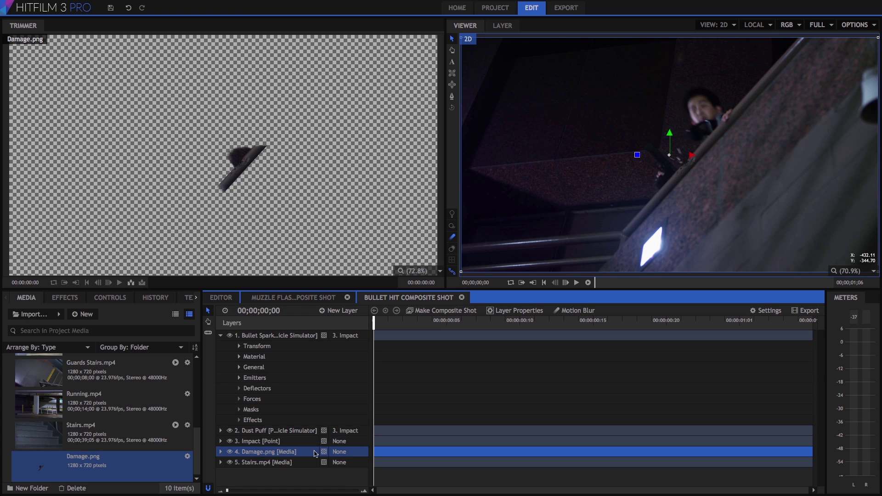
Parent Damage.png to 3. Impact and trim its start a few frames later.
click(354, 455)
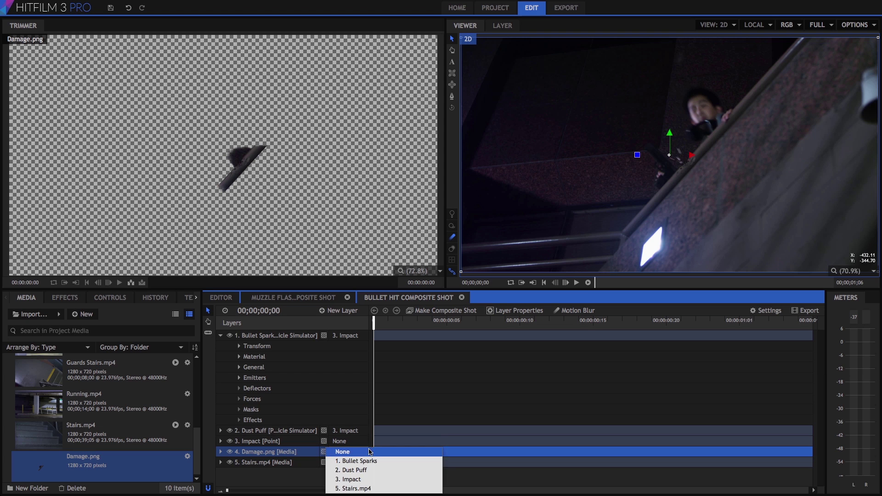
click(363, 479)
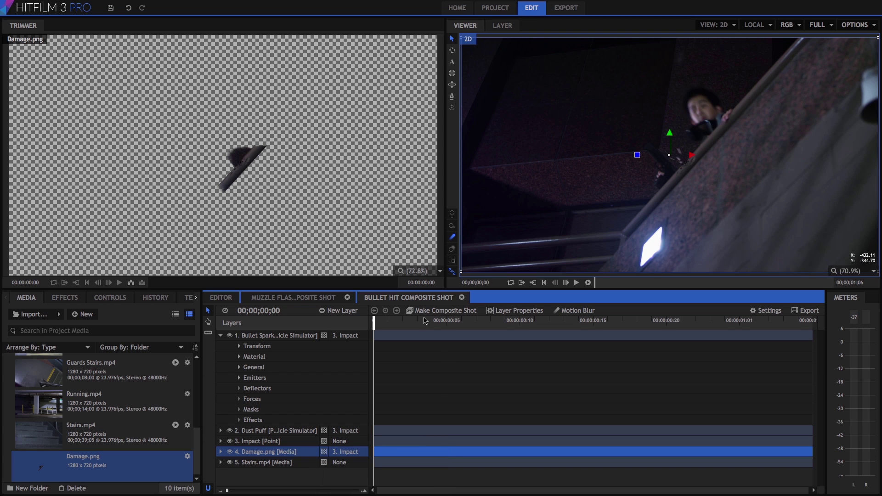
drag(374, 325, 319, 345)
drag(374, 452, 403, 451)
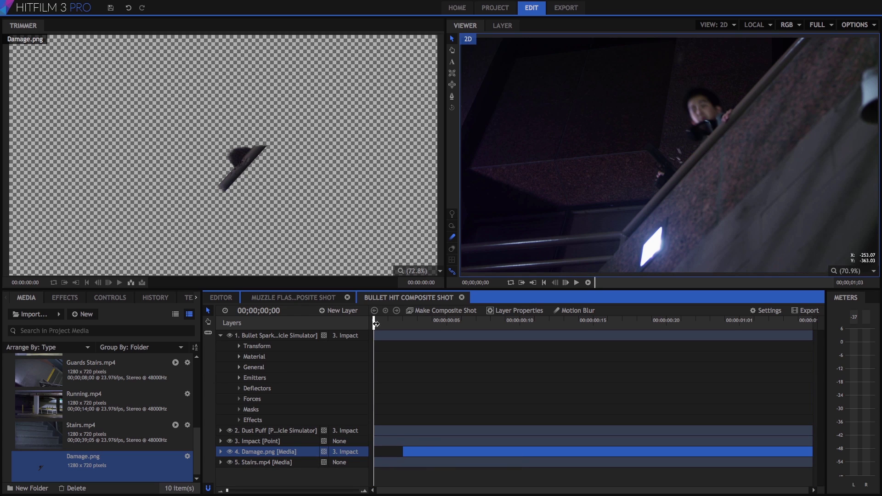
mouse_move(376, 324)
mouse_down()
mouse_move(403, 324)
mouse_move(373, 324)
mouse_up()
Switch to the Muzzle Flash composite shot and expand the Gunfire presets in Effects.
click(294, 299)
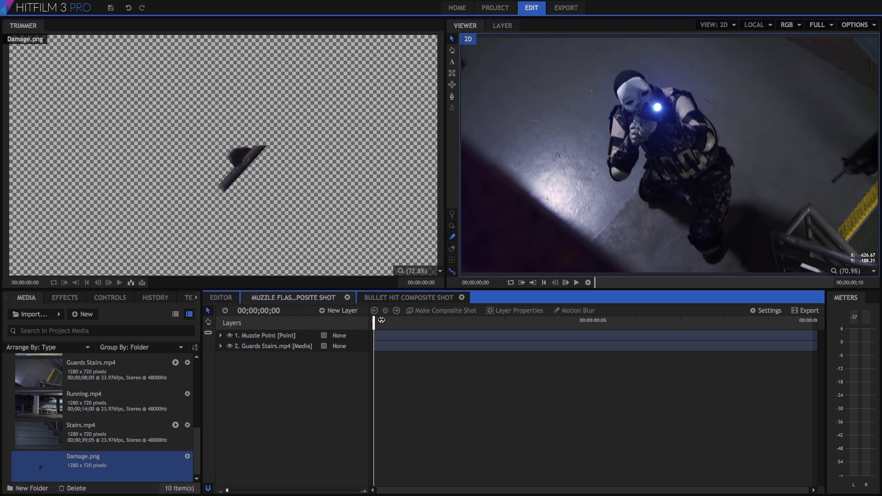
mouse_move(374, 323)
mouse_down()
mouse_move(634, 324)
mouse_move(374, 324)
mouse_up()
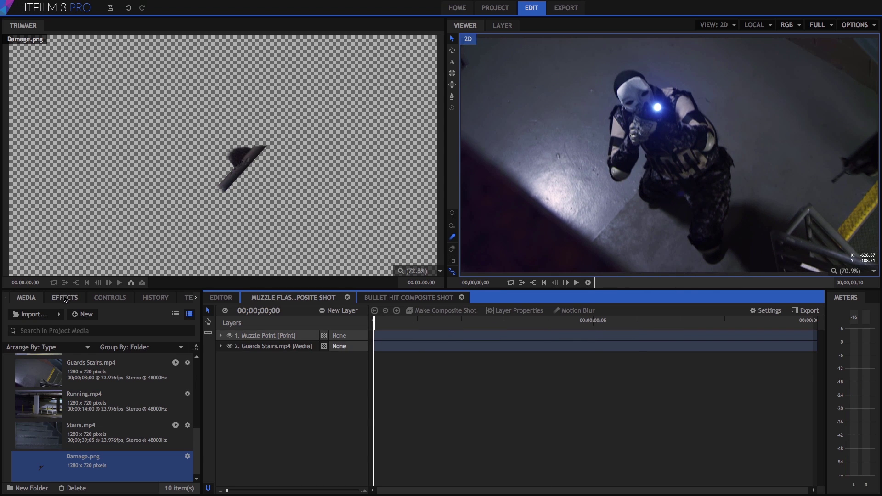
click(65, 298)
scroll(58, 369, up, 2)
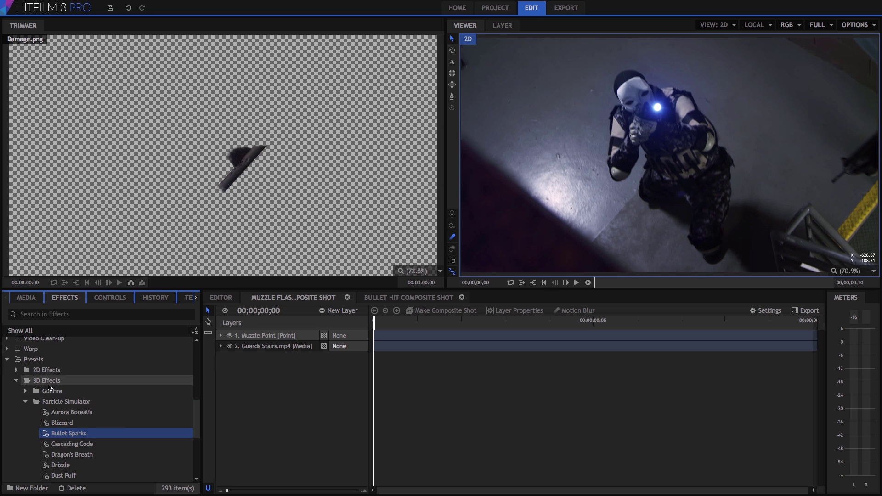
click(25, 391)
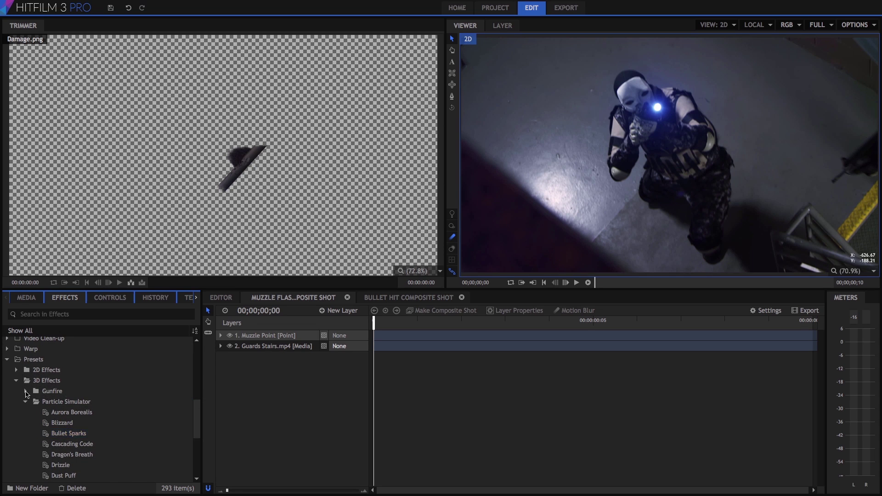
scroll(76, 400, down, 5)
scroll(76, 401, down, 3)
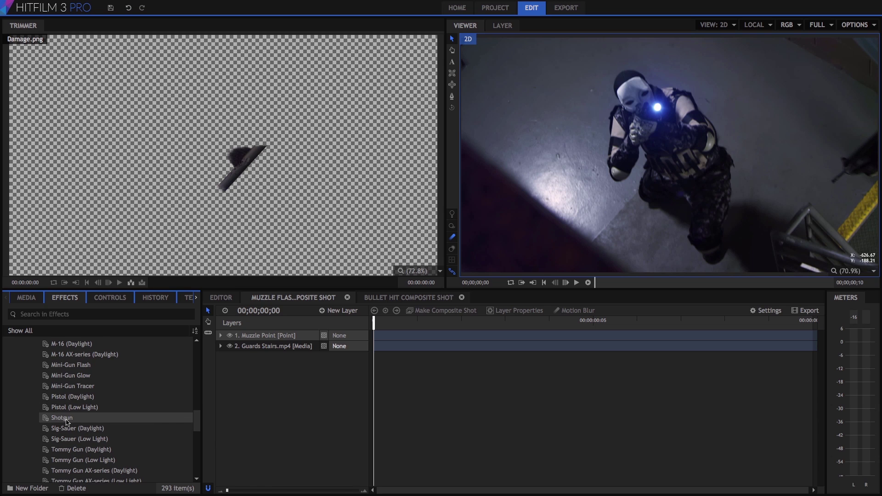
Drop the Shotgun gunfire preset onto the timeline starting at 00;00;00;05.
drag(67, 421, 595, 332)
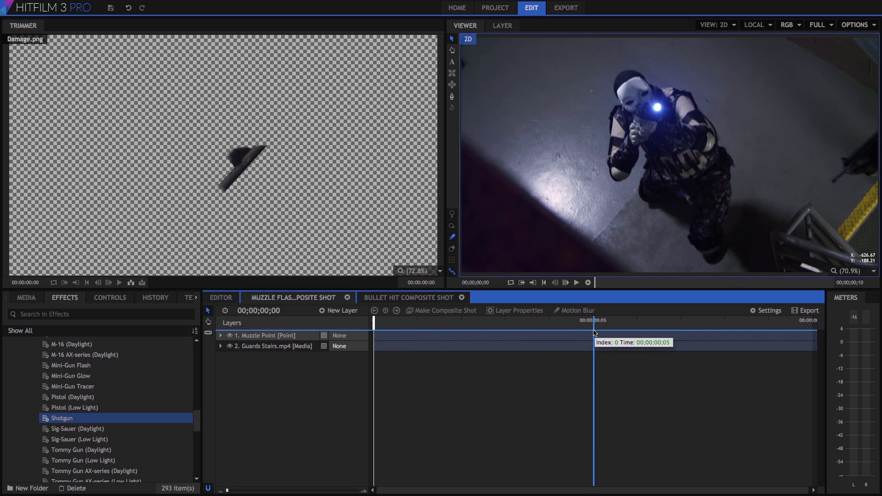
drag(594, 333, 594, 334)
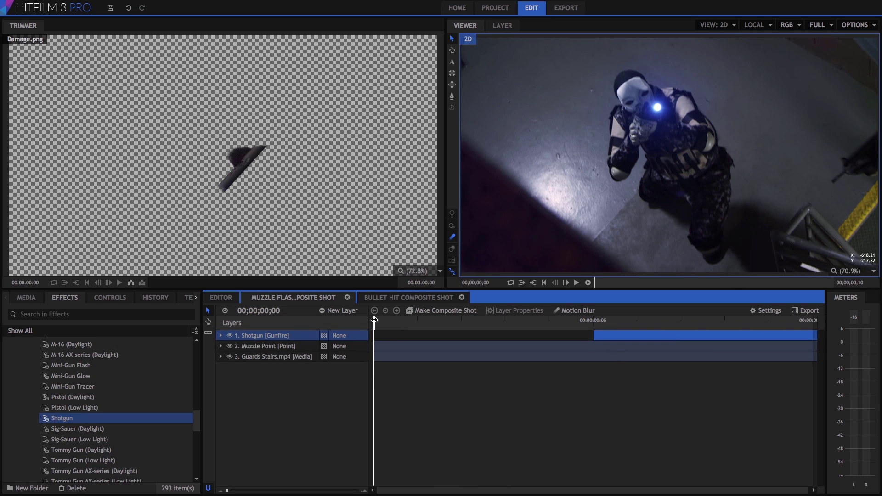
click(407, 322)
drag(407, 322, 581, 328)
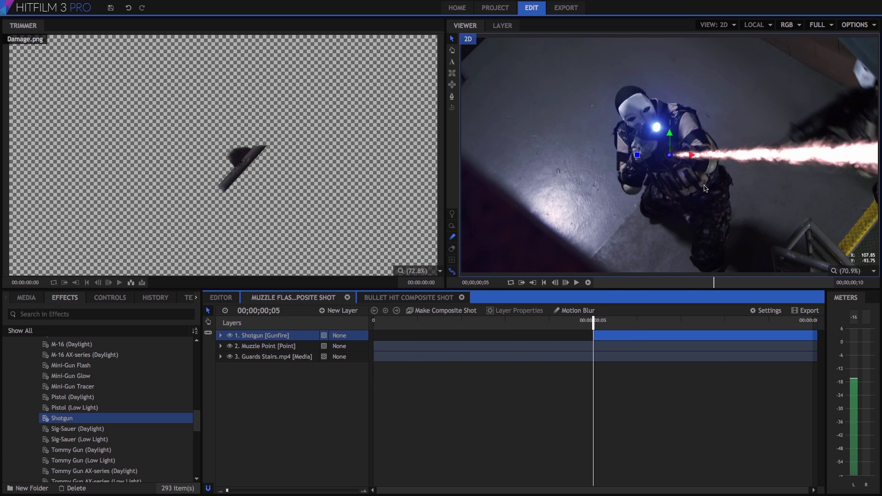
click(259, 349)
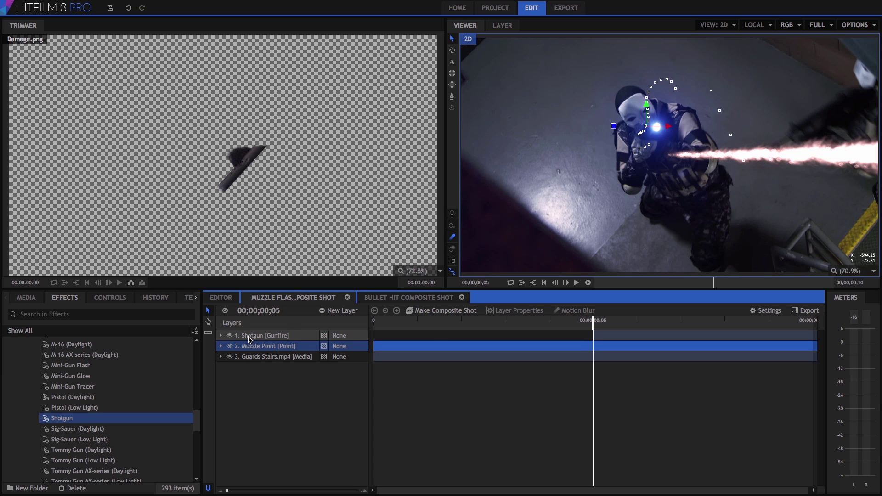
click(340, 335)
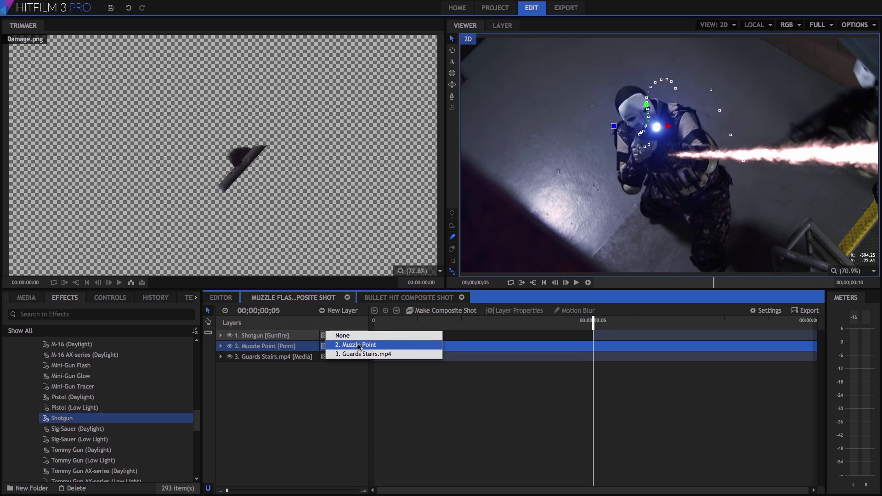
Parent Shotgun to 2. Muzzle Point and set its Position to 0, 0.
click(360, 345)
click(254, 337)
double_click(254, 337)
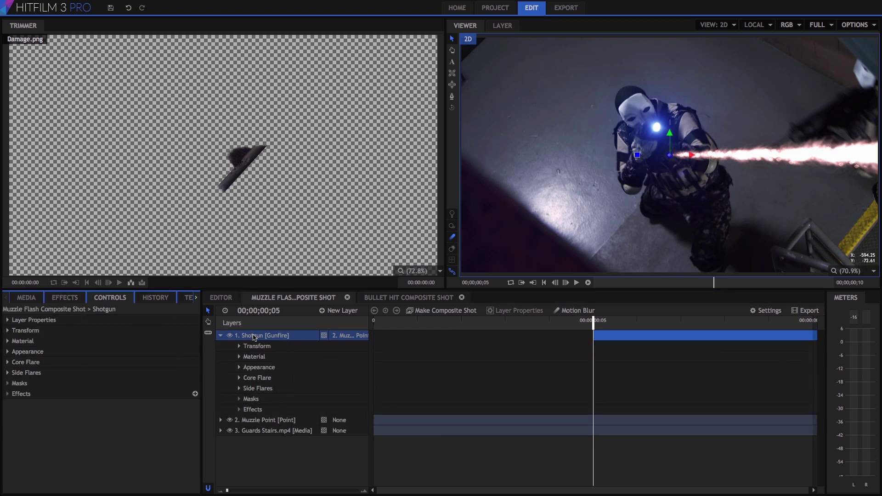
click(27, 331)
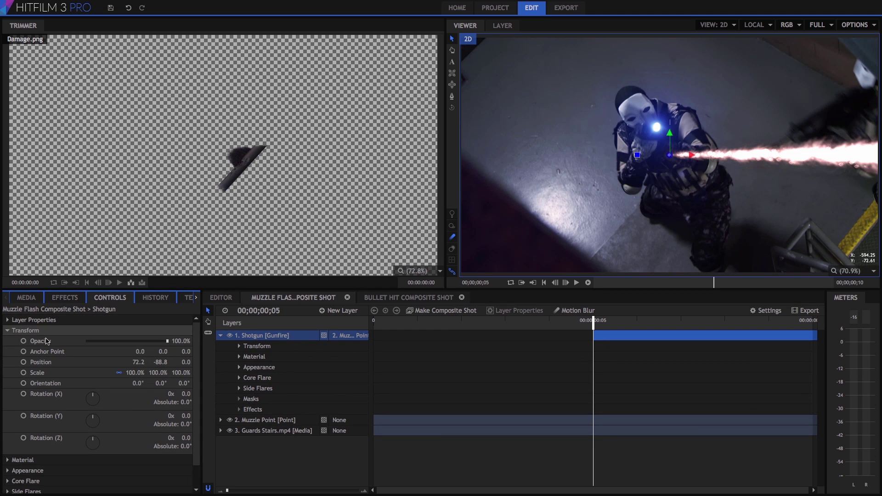
click(140, 362)
text(0)
key(Return)
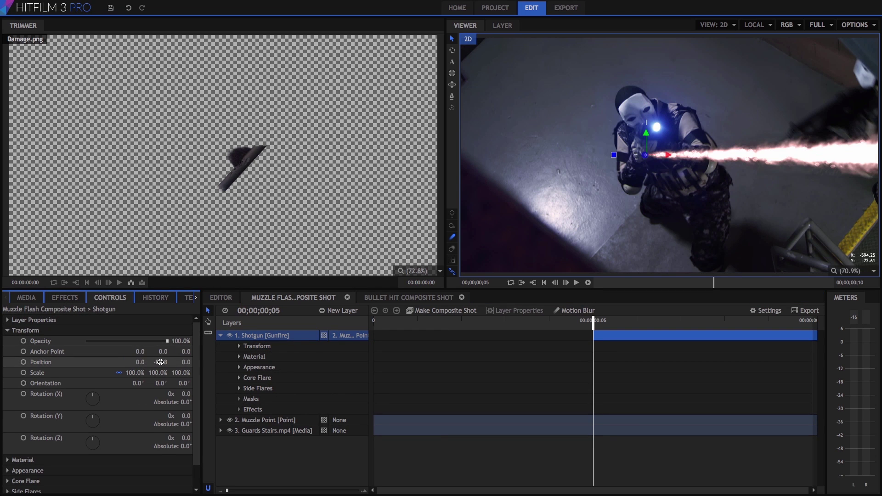
click(160, 362)
text(0)
key(Return)
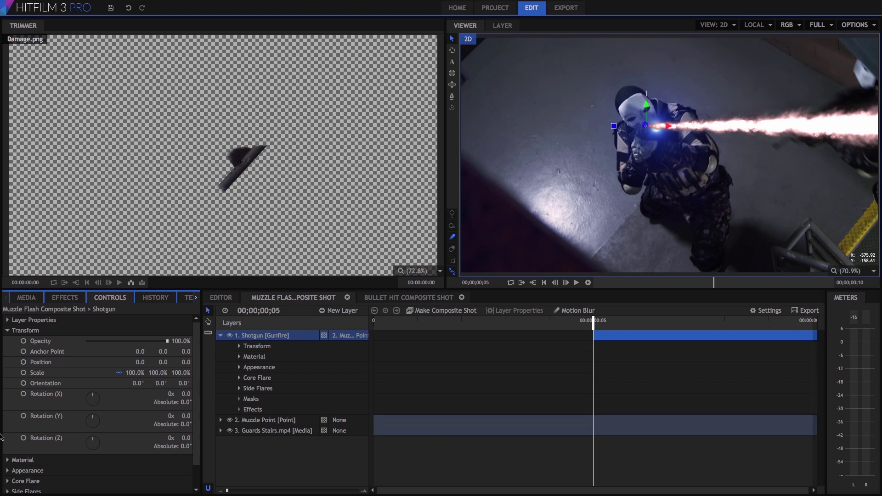
Rotate the Shotgun flash 64° on Y and -6° on Z, and scale it to 40%.
mouse_move(182, 416)
mouse_down()
mouse_move(223, 415)
mouse_move(190, 416)
mouse_up()
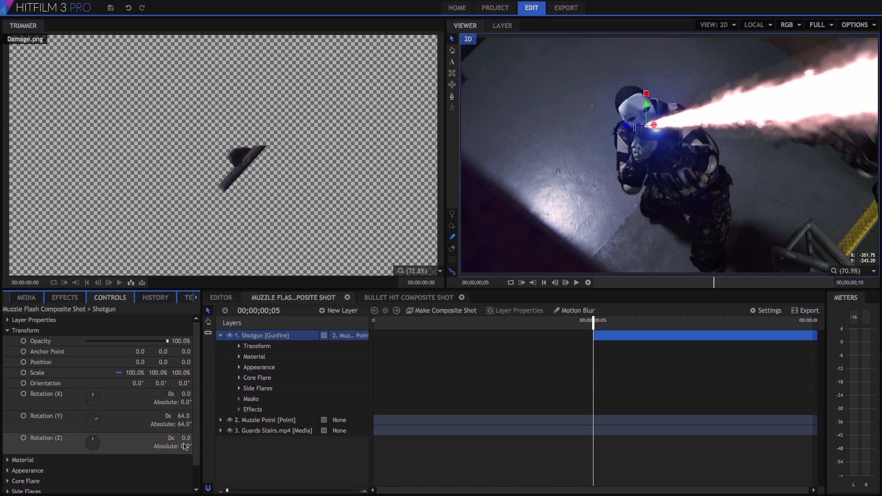
drag(187, 439, 183, 439)
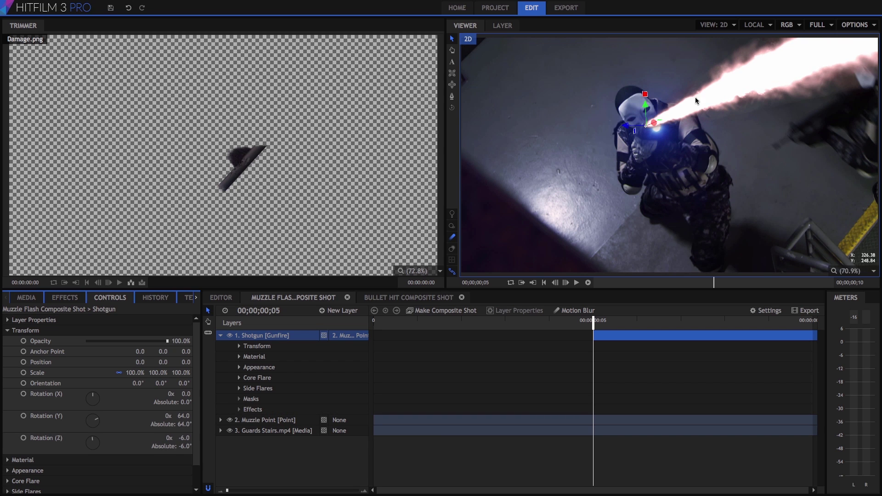
click(131, 373)
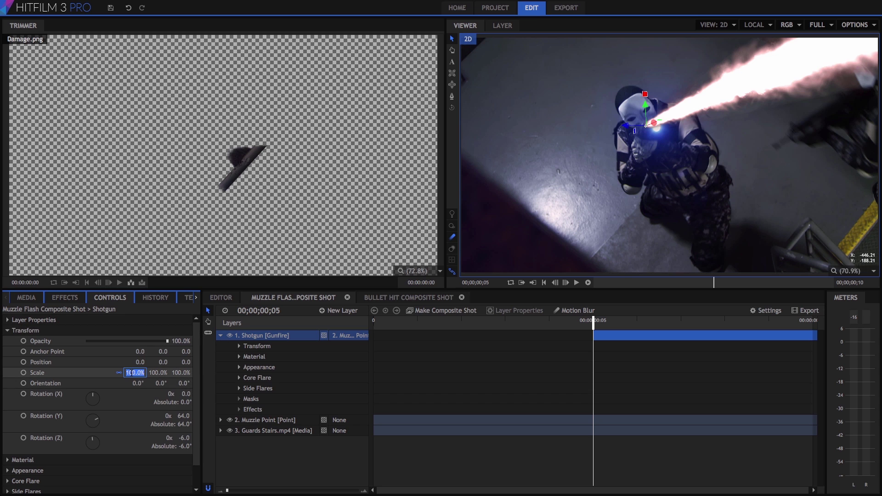
text(40)
key(Return)
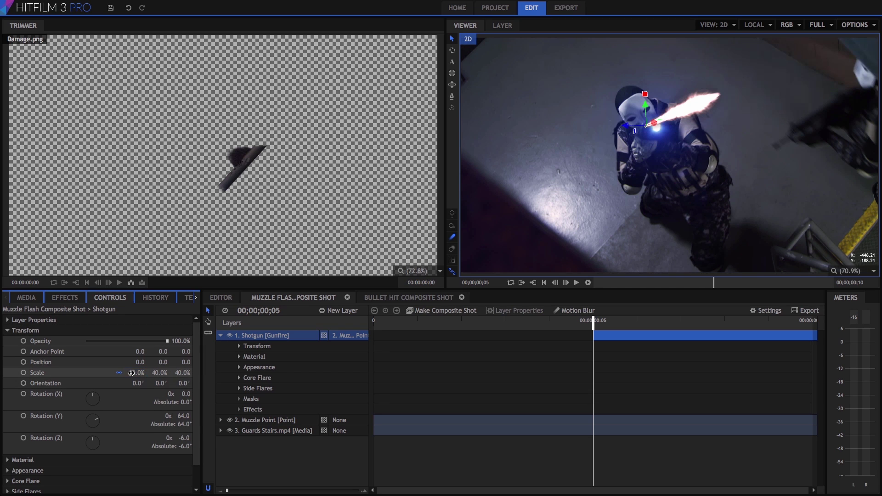
Set the Shotgun layer's Blend mode to Add in Layer Properties.
click(8, 320)
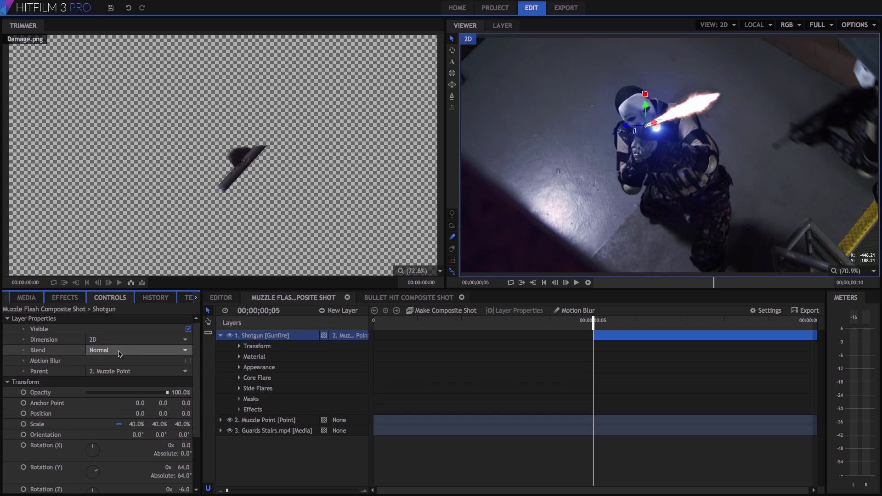
click(180, 351)
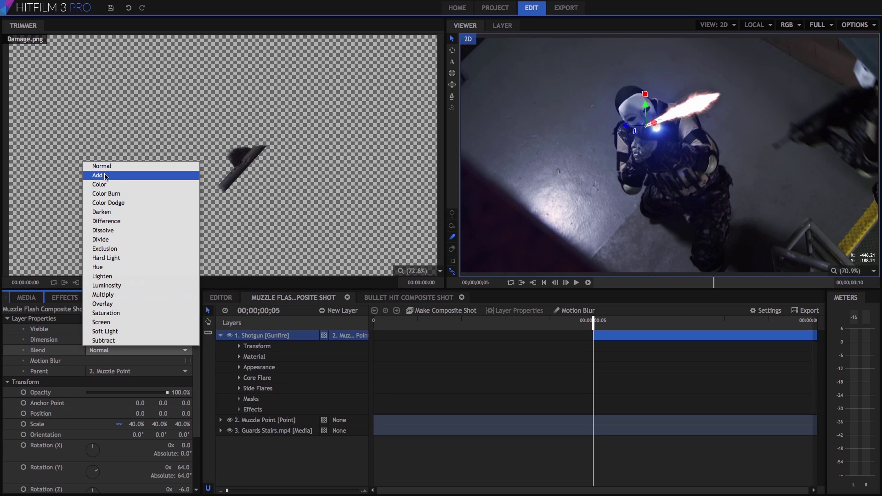
click(118, 178)
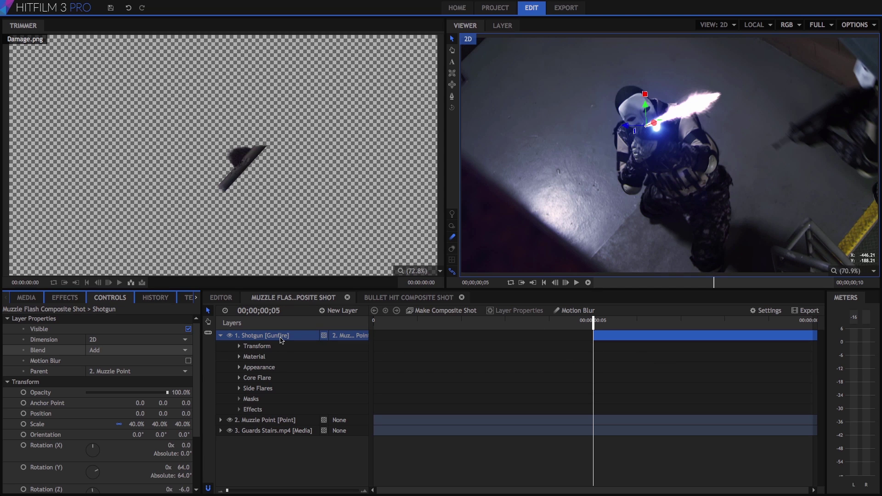
click(68, 300)
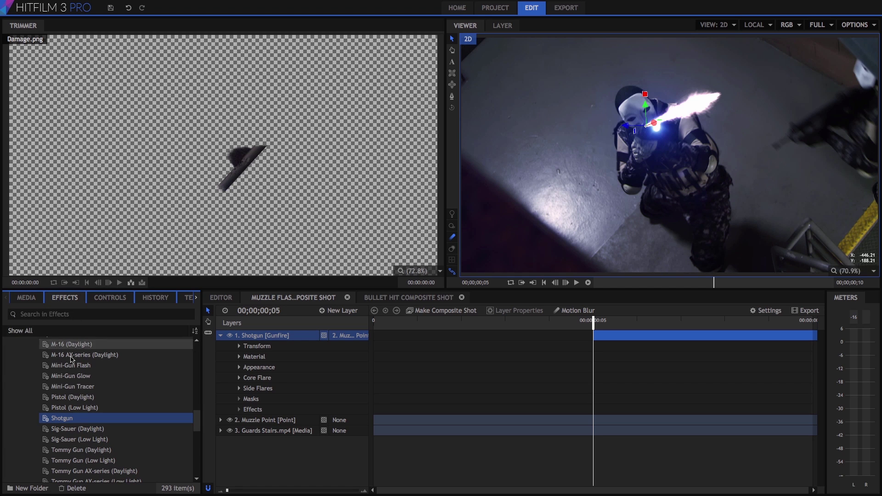
Search Effects for 'zoom' and apply Zoom Blur to the Shotgun layer.
scroll(79, 386, up, 5)
scroll(79, 385, up, 10)
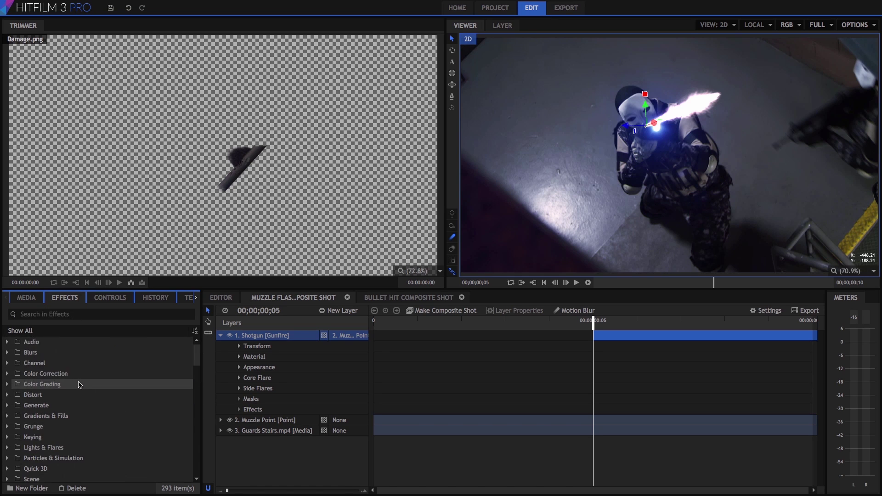
click(59, 314)
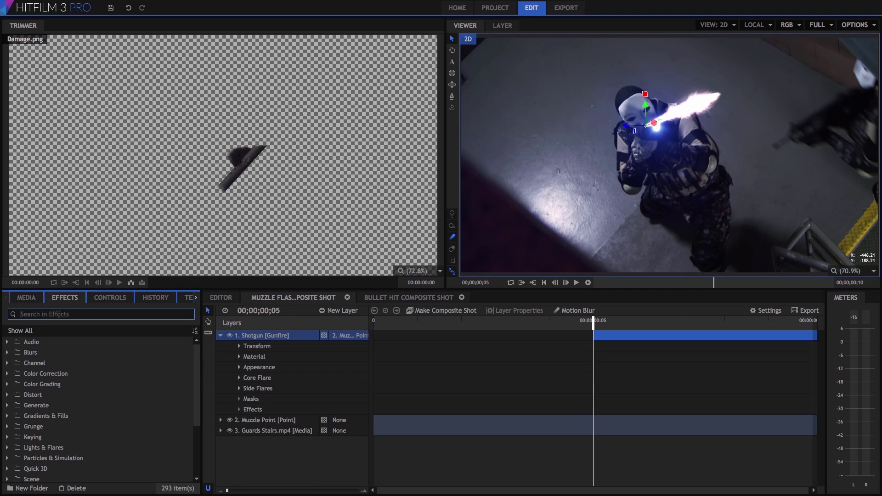
text(zoom)
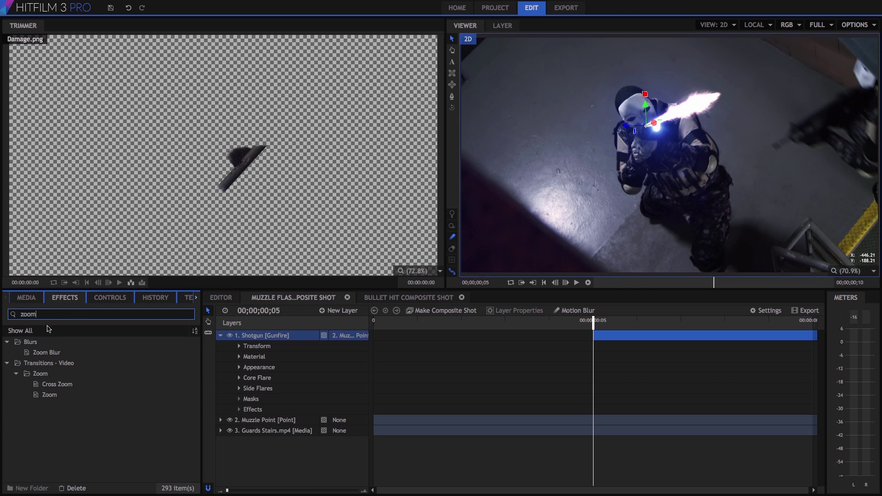
drag(50, 354, 260, 340)
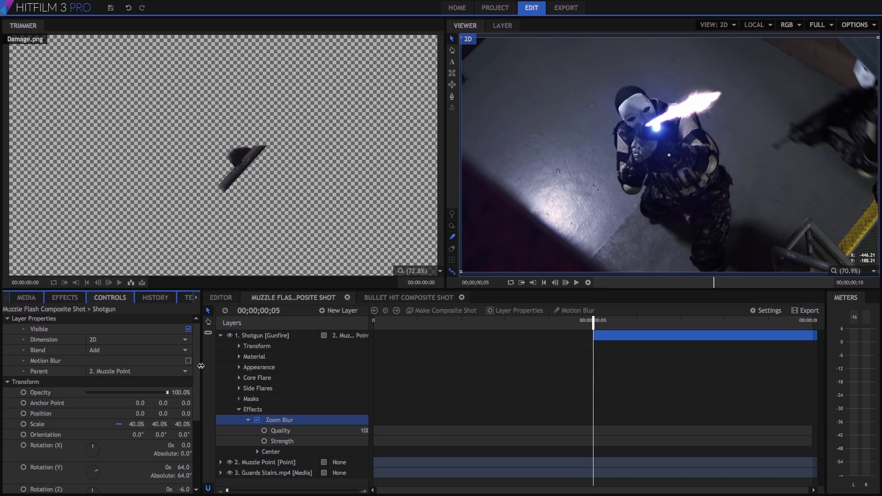
Centre the Zoom Blur on Muzzle Point, set Strength to 19, and compare it on and off.
drag(198, 370, 202, 463)
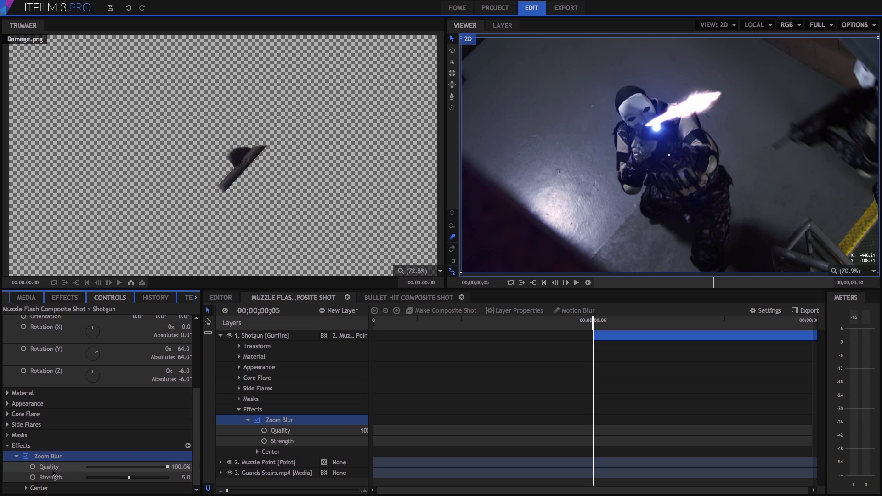
click(26, 488)
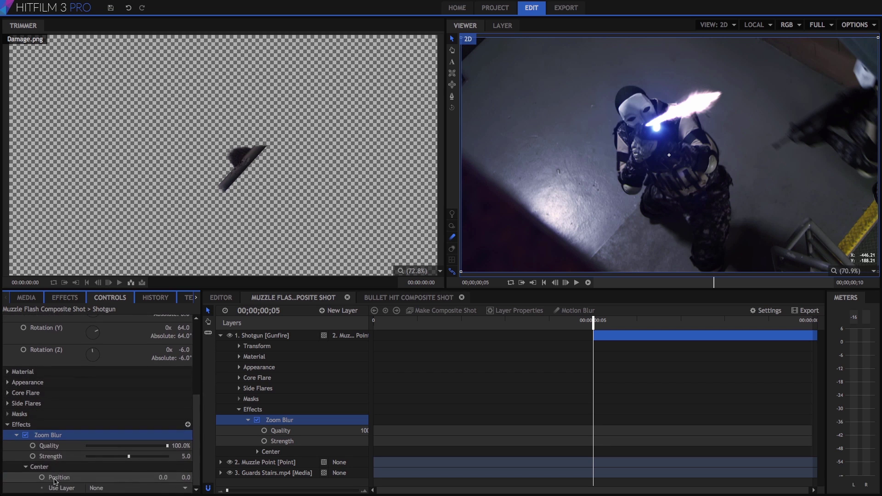
click(104, 488)
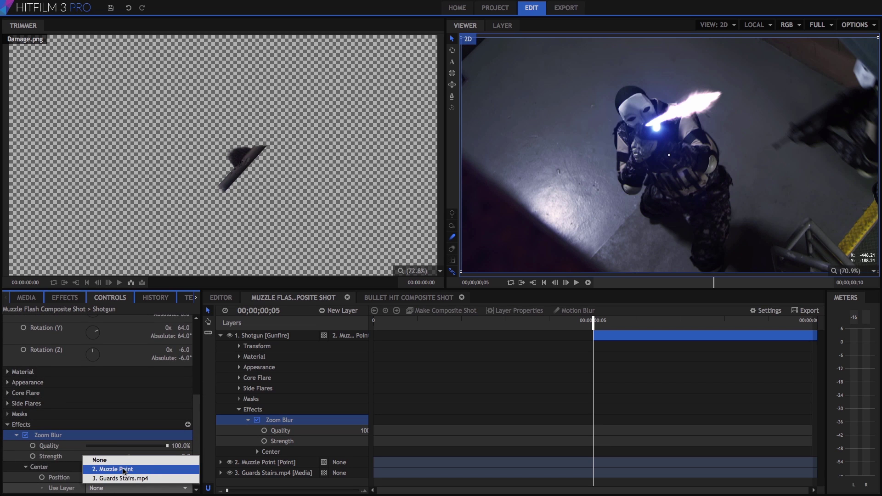
click(124, 470)
drag(186, 456, 191, 457)
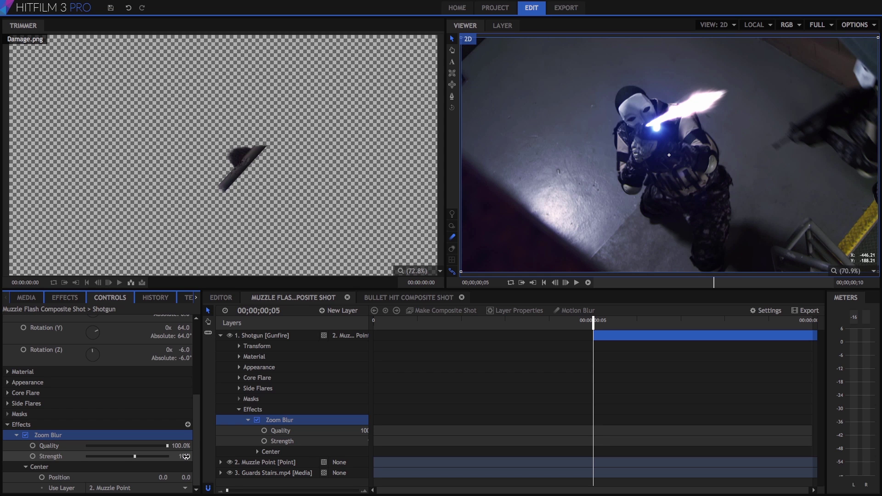
drag(593, 322, 637, 329)
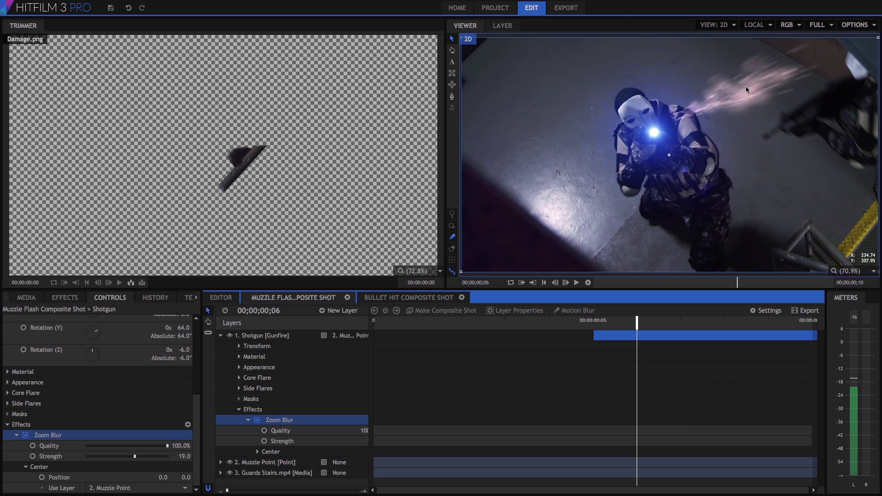
click(26, 435)
click(25, 436)
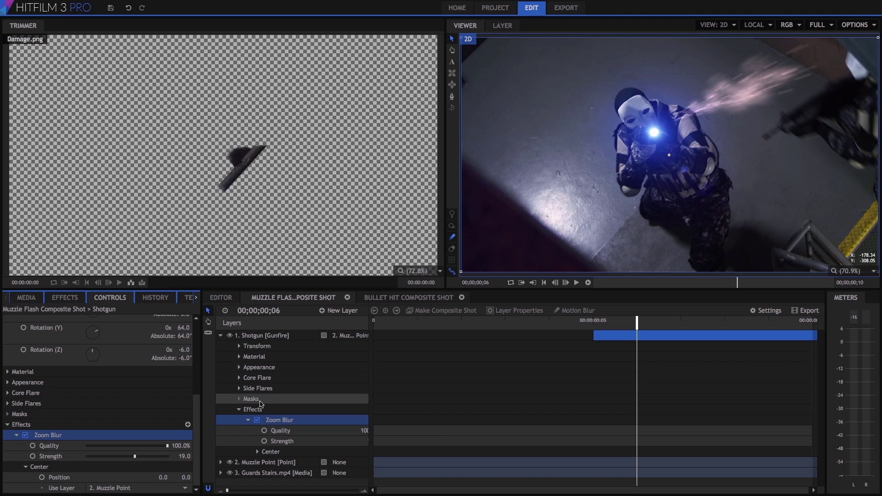
Search Effects for 'guns' and add the Gunsmoke preset as a layer in the shot.
click(65, 298)
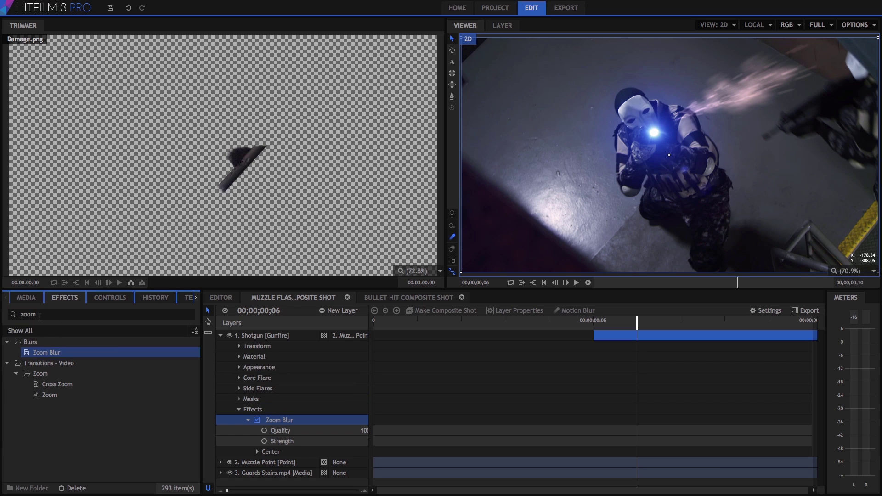
double_click(40, 316)
text(guns)
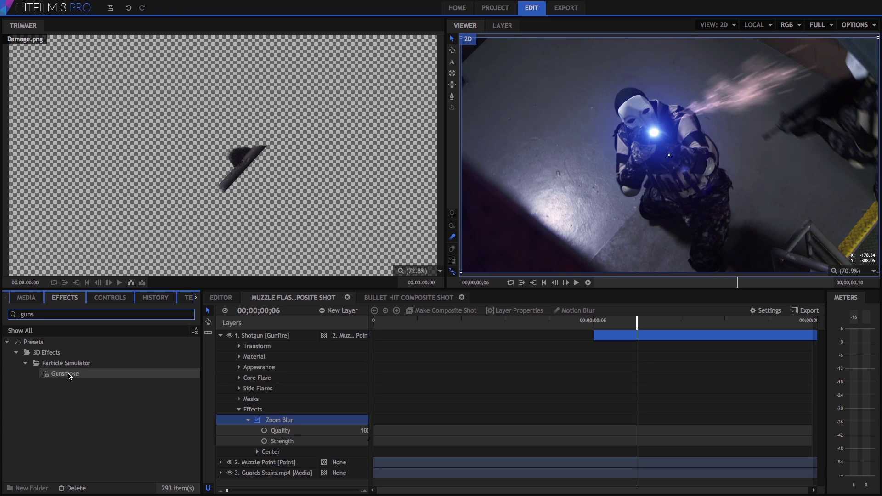
drag(69, 376, 283, 404)
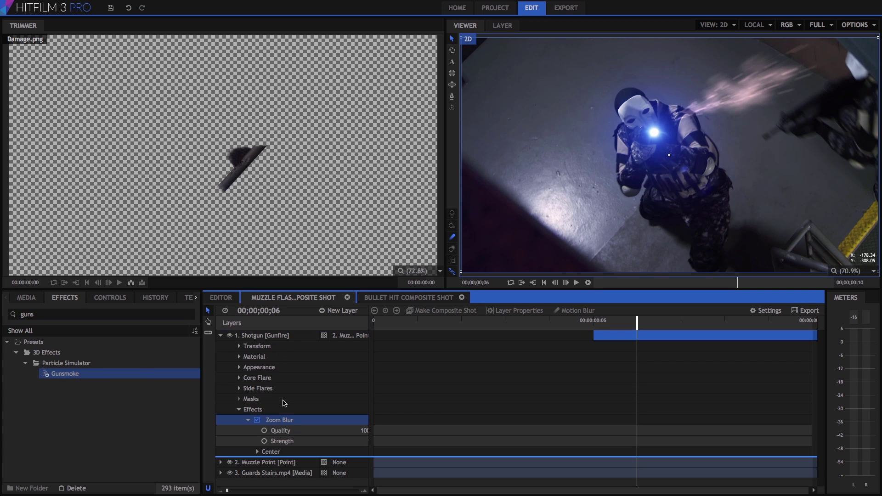
drag(284, 460, 551, 459)
click(286, 464)
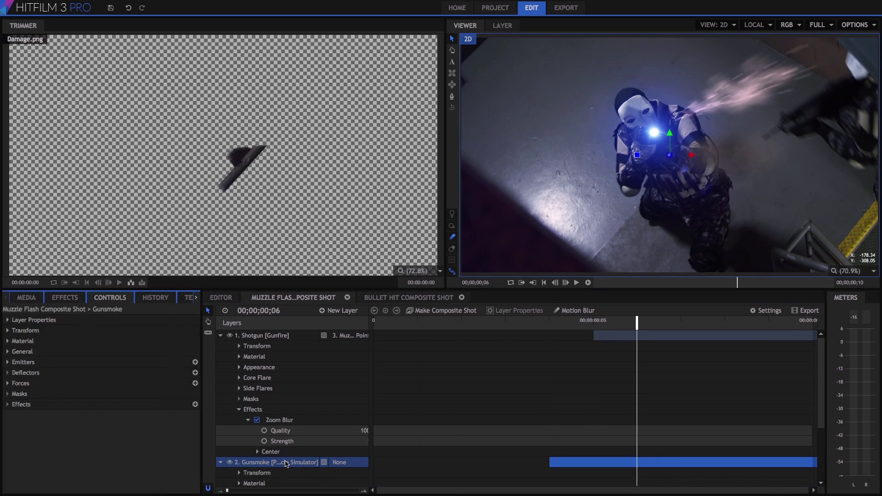
Set the Gunsmoke layer's Scale to 60%.
click(8, 332)
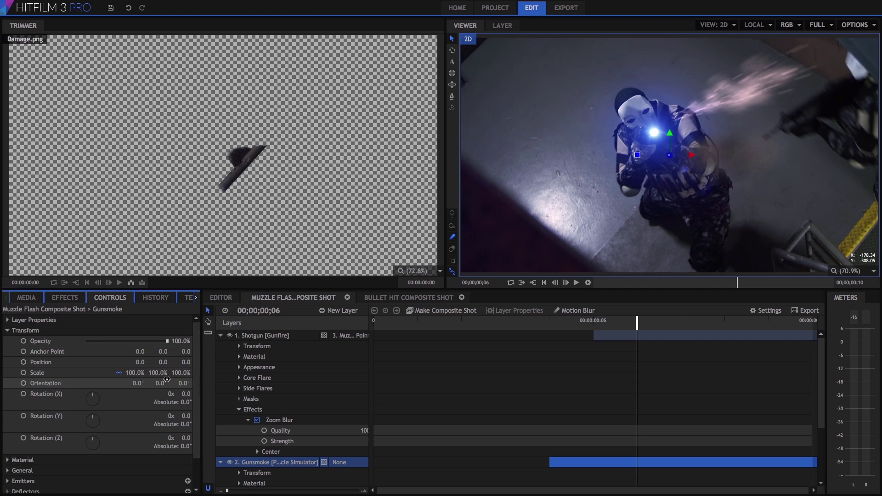
click(133, 373)
text(60)
key(Return)
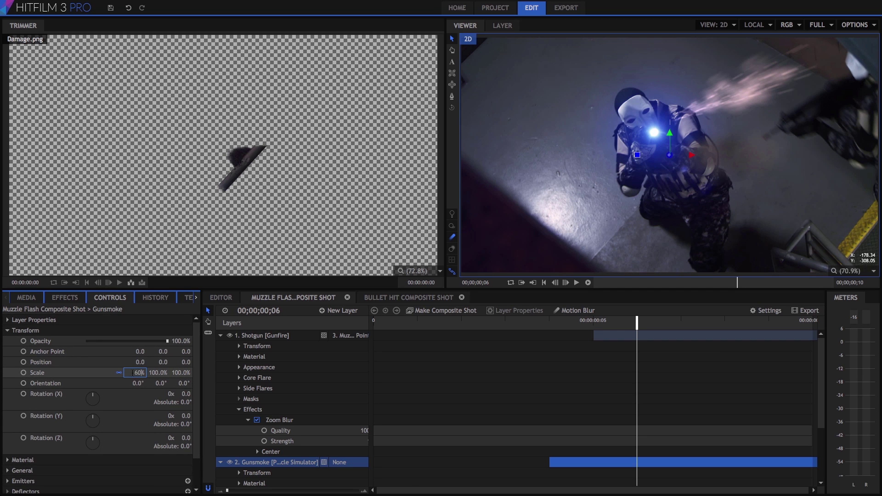
click(8, 330)
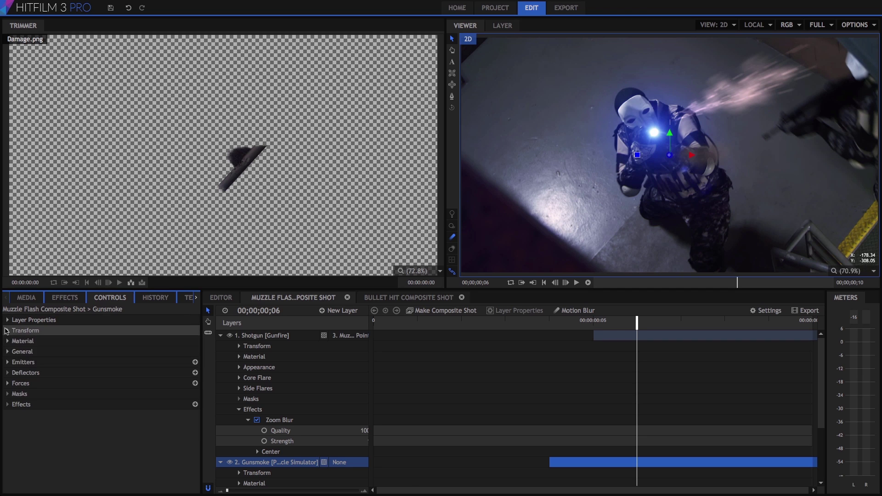
Attach the Gunsmoke emitter to Muzzle Point, tilt it 12° on X, and preview the smoke.
click(8, 362)
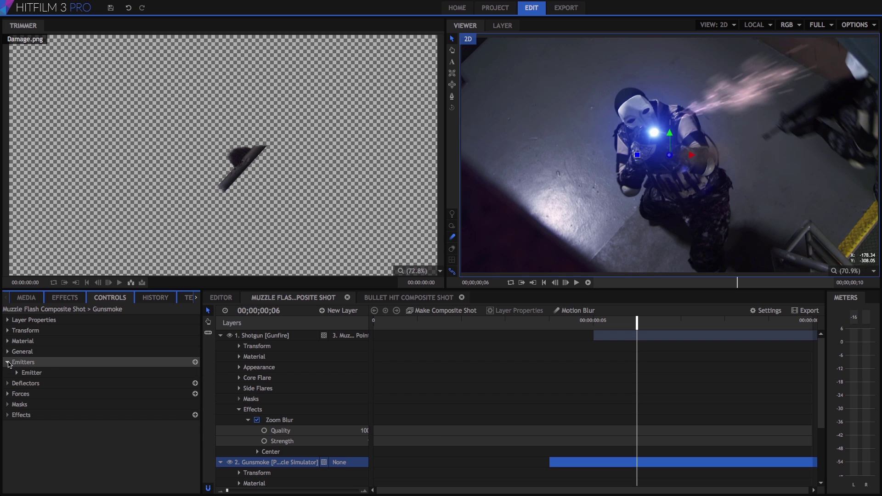
click(17, 372)
click(26, 384)
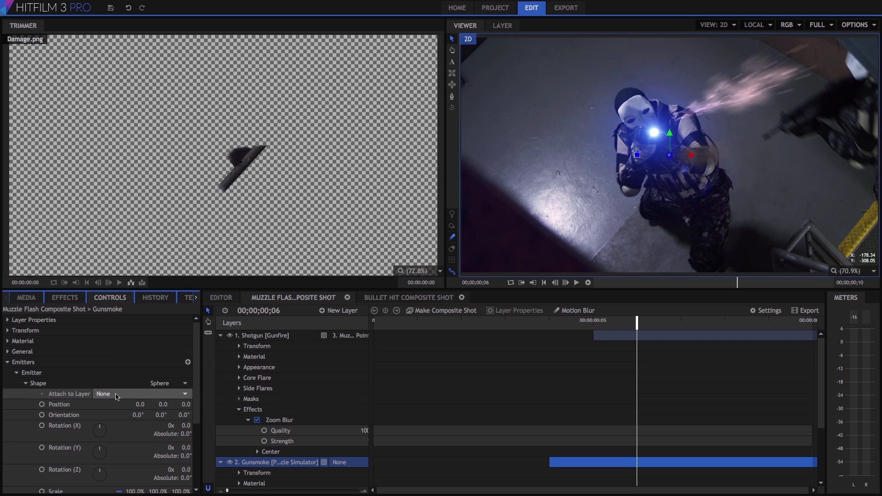
click(149, 396)
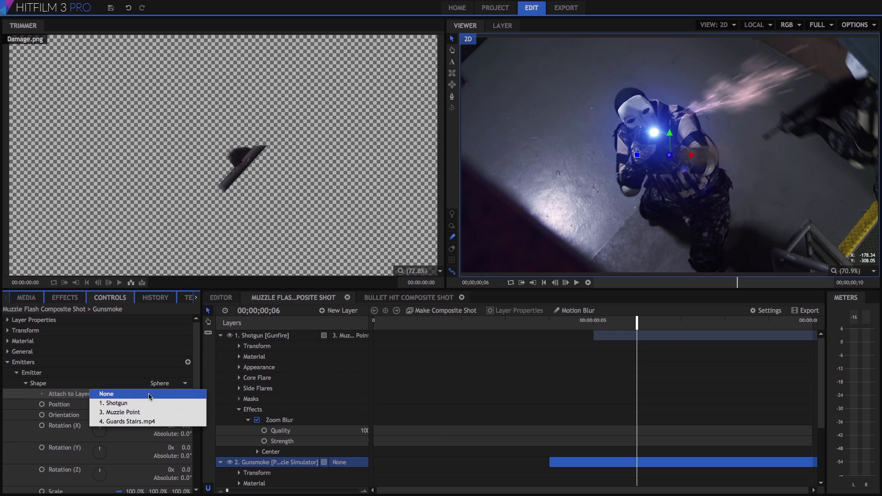
click(132, 413)
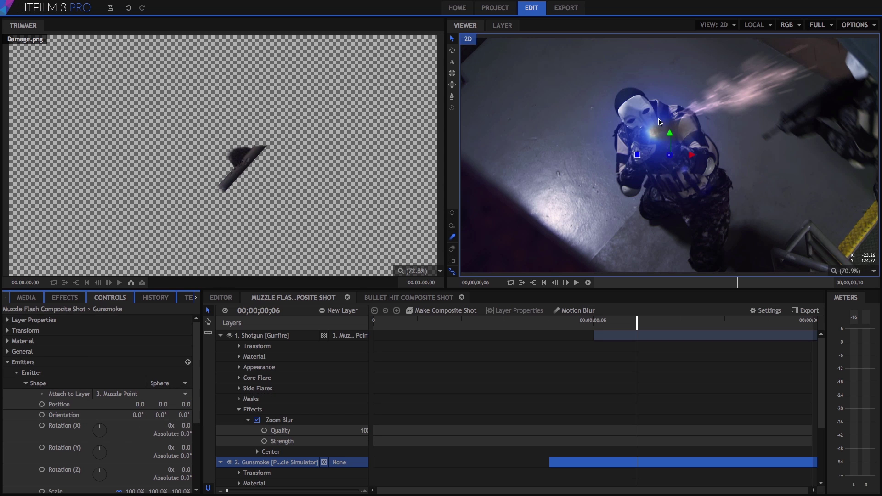
mouse_move(637, 323)
mouse_down()
mouse_move(614, 327)
mouse_move(646, 328)
mouse_up()
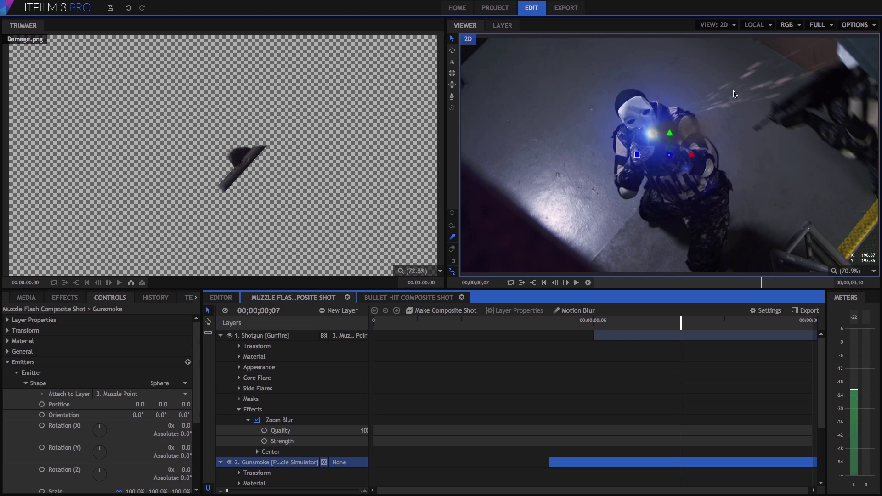
scroll(98, 430, down, 2)
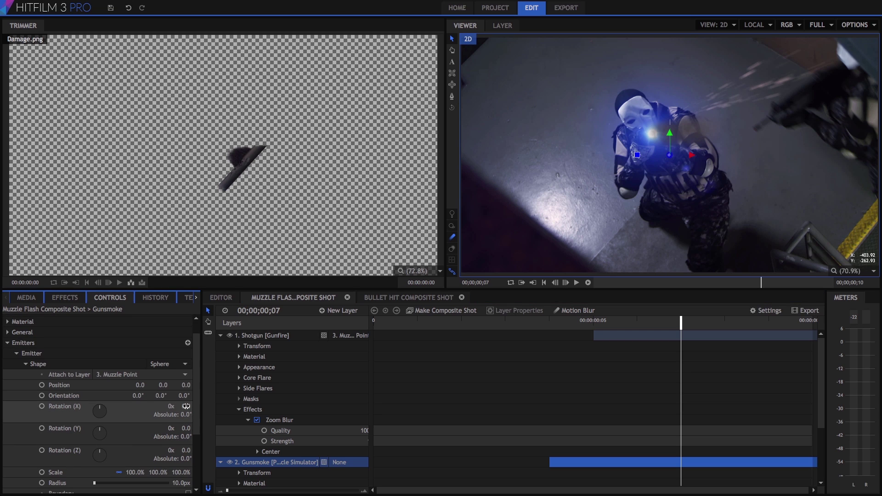
drag(186, 407, 195, 406)
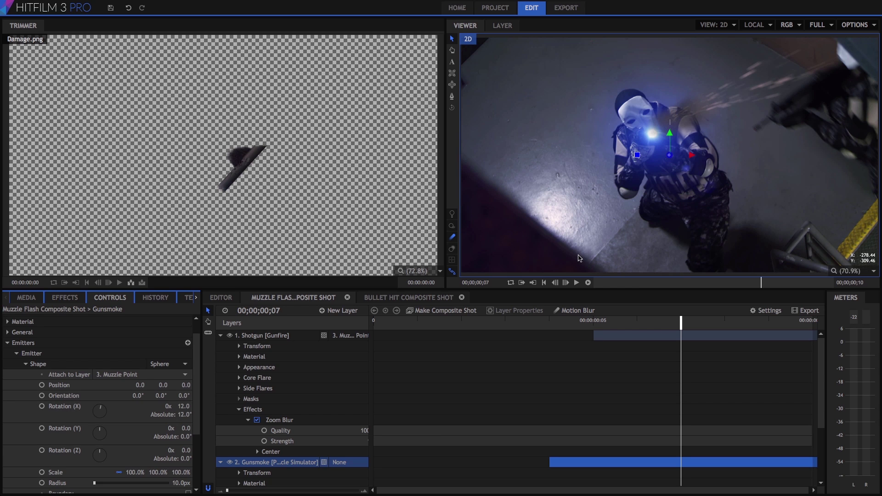
drag(539, 326, 724, 327)
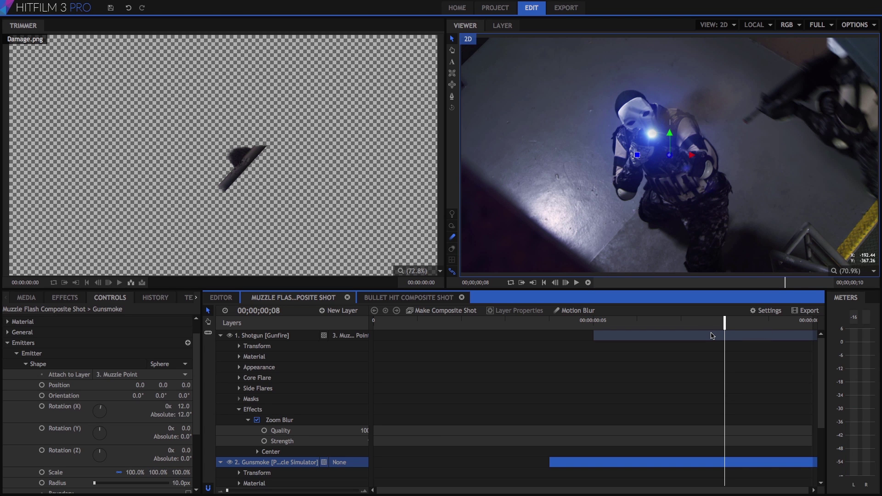
click(27, 297)
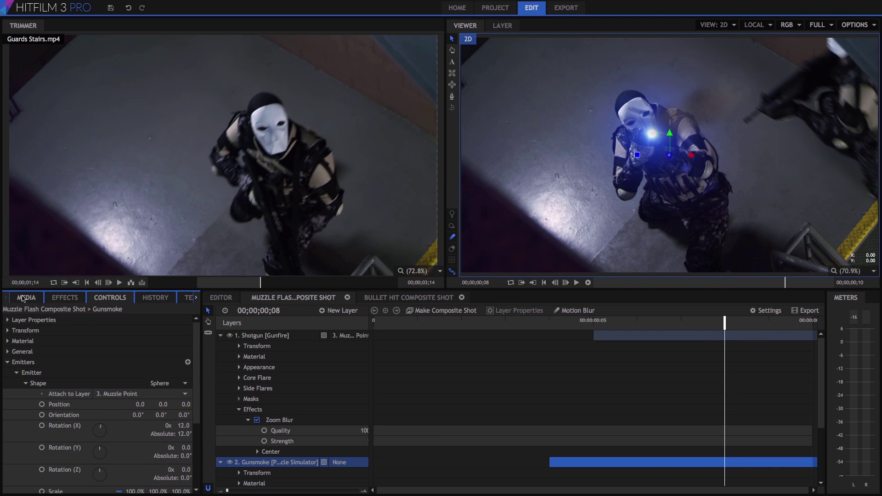
Make proxies for both the Muzzle Flash and Bullet Hit composite shots.
scroll(183, 416, up, 3)
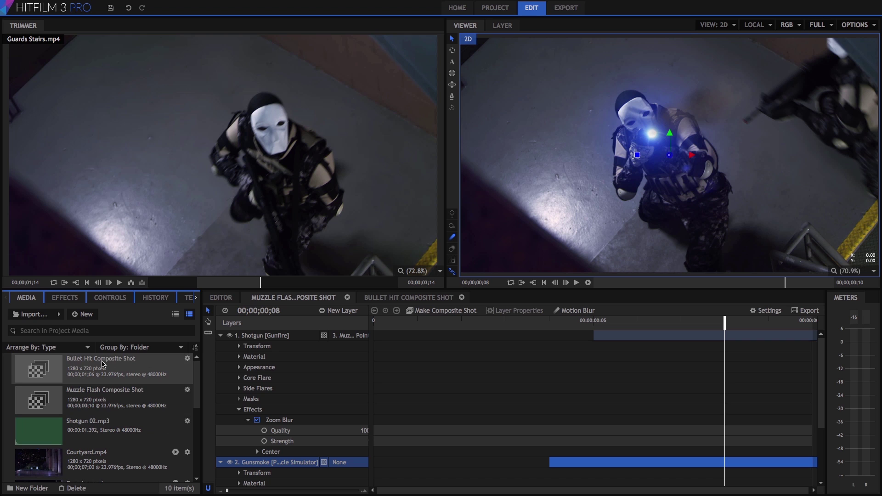
shift+click(121, 373)
right_click(121, 373)
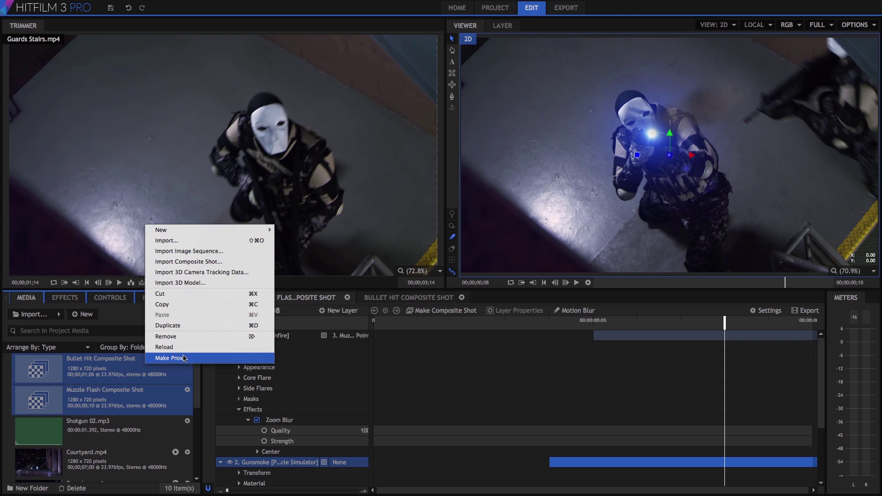
click(180, 359)
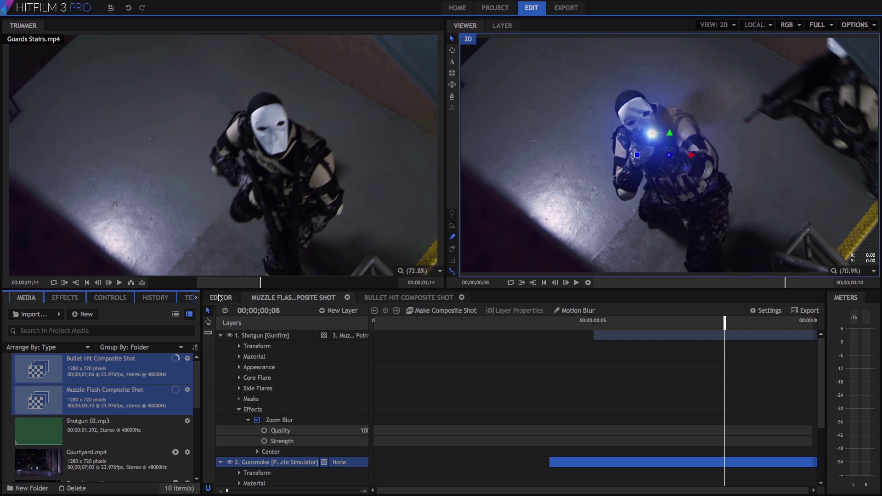
Place Shotgun 02.mp3 on Audio 2 at 00;00;02;16 where the flash fires, then save.
click(219, 299)
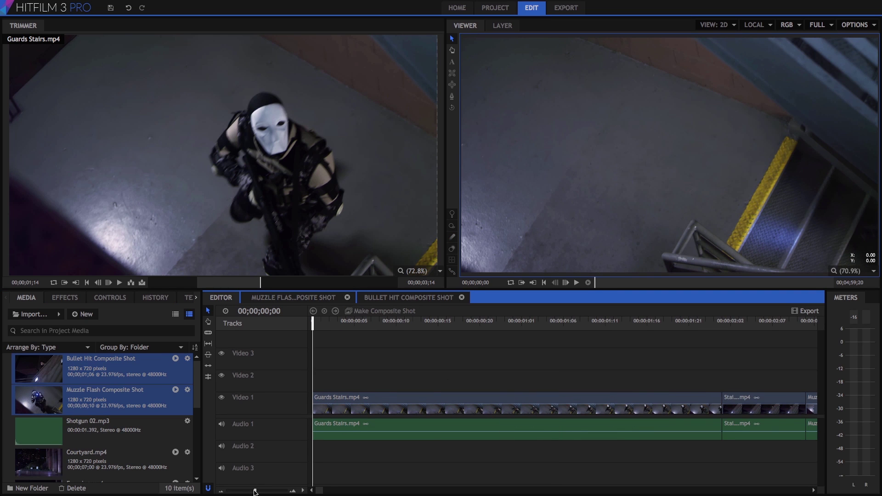
drag(256, 492, 247, 492)
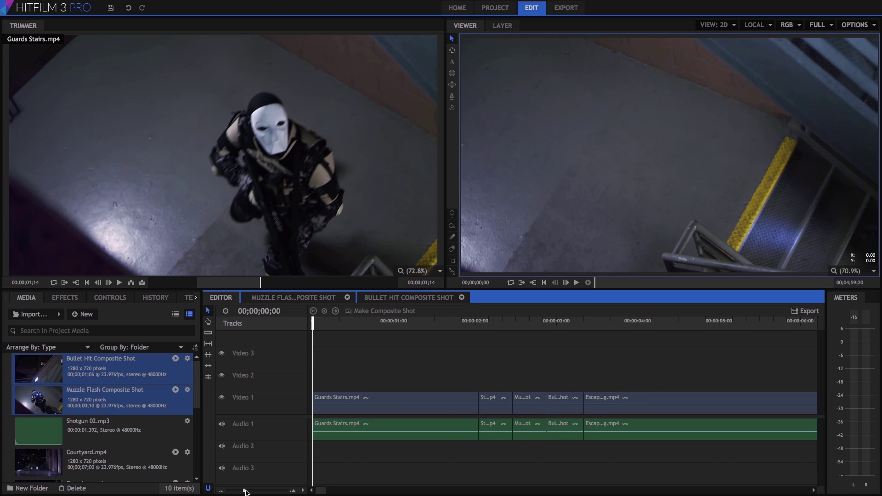
click(523, 324)
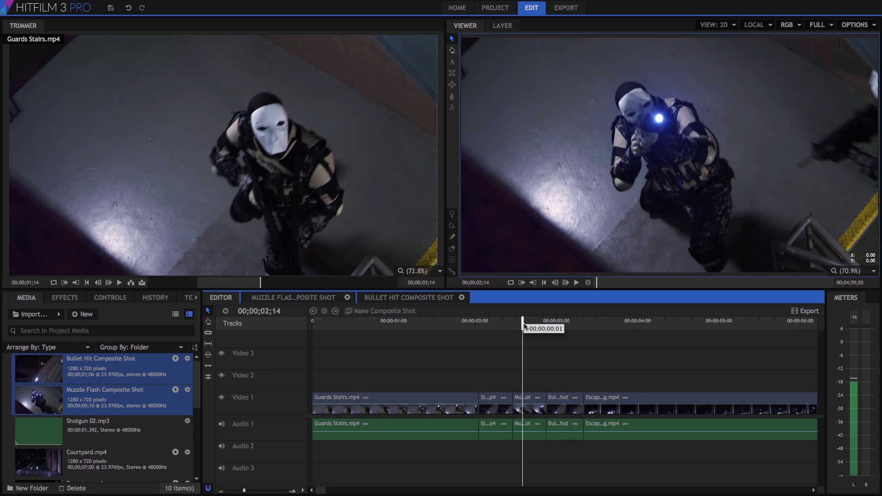
drag(525, 327, 530, 327)
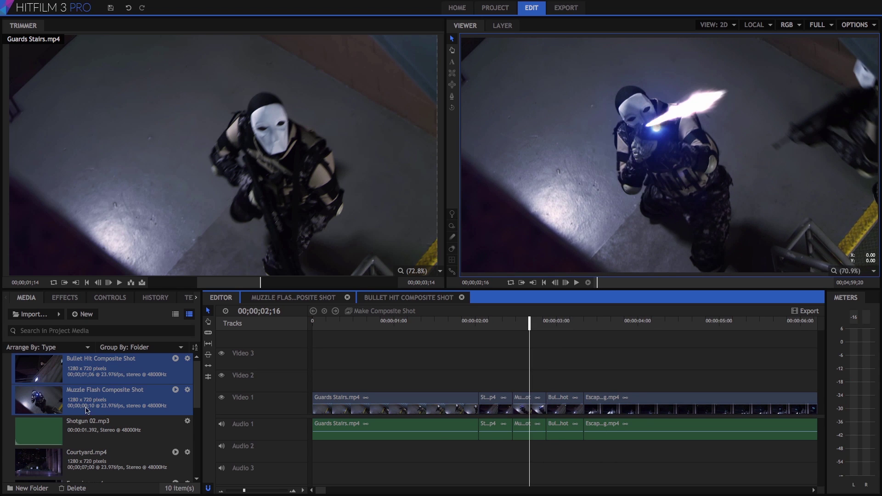
drag(26, 428, 529, 451)
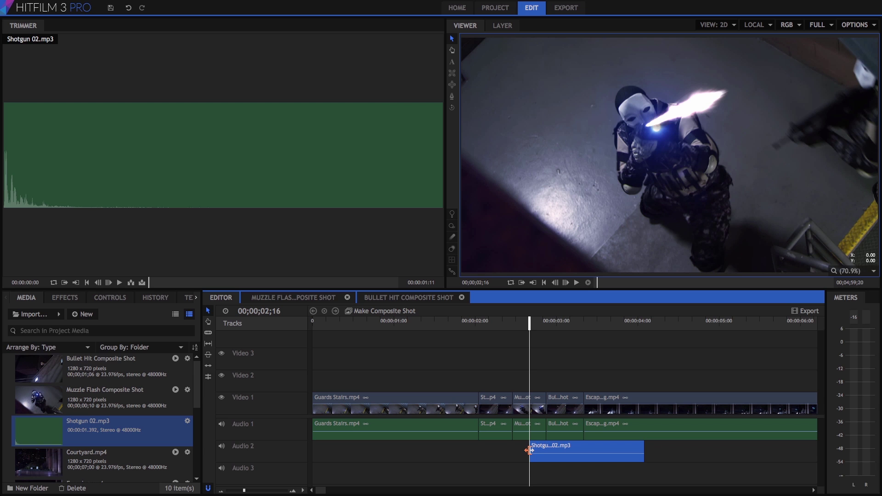
click(111, 8)
Play the edit from 00;00;00;00 to hear the shotgun sound, then rewind to the start.
drag(328, 325, 292, 328)
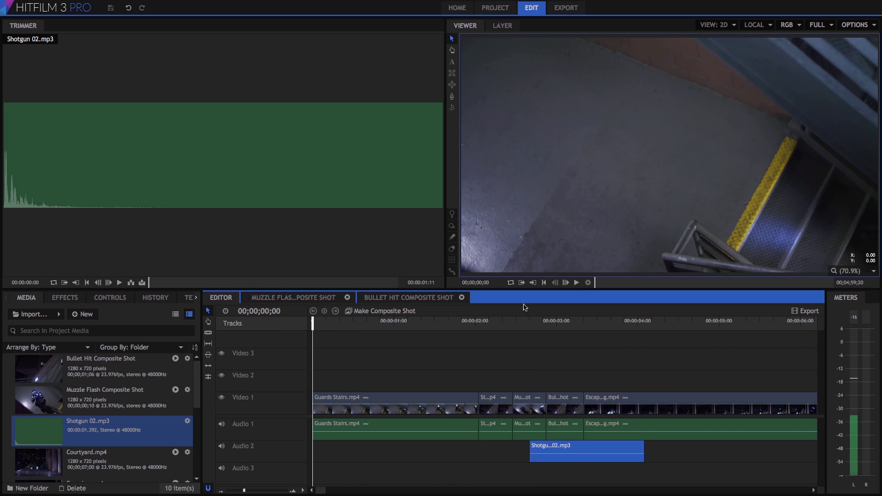
click(577, 283)
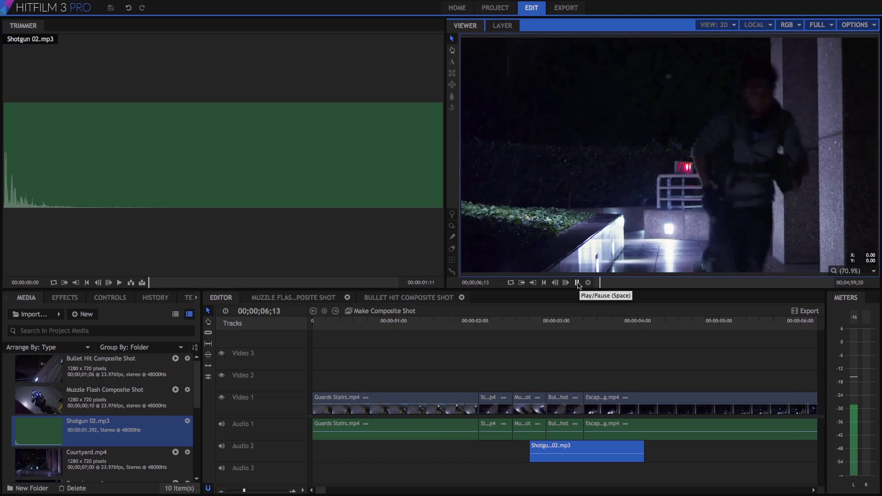
click(577, 283)
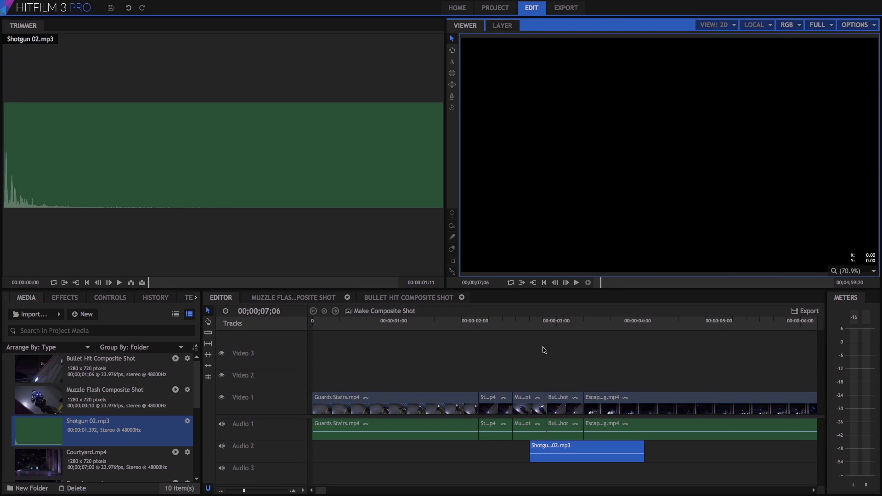
drag(317, 321, 299, 327)
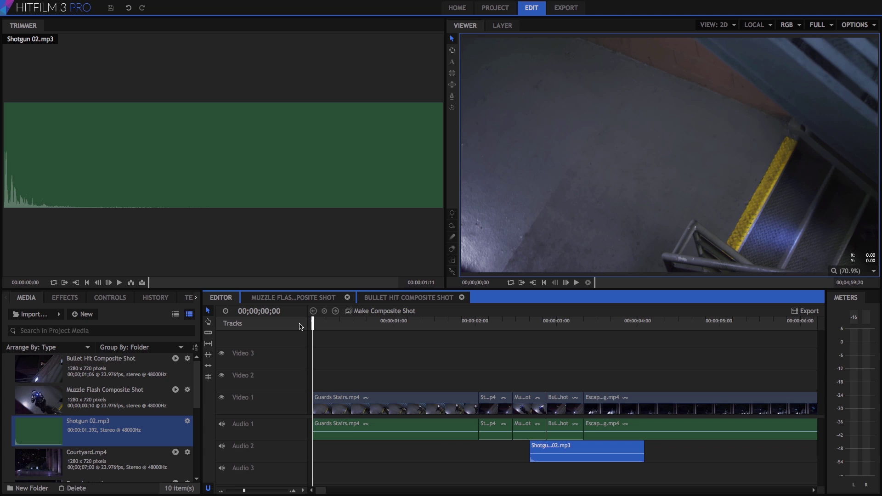
Search Effects for 'cine' and apply Cine Style to the Guards Stairs clip.
click(68, 298)
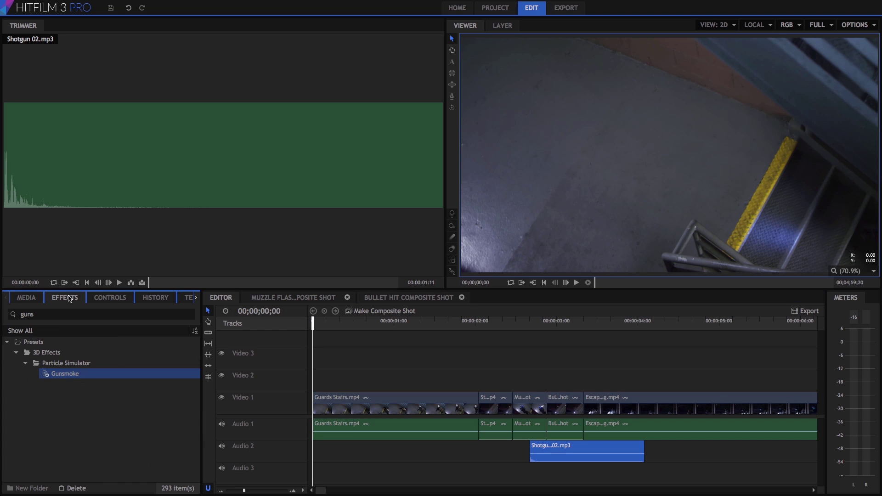
double_click(27, 314)
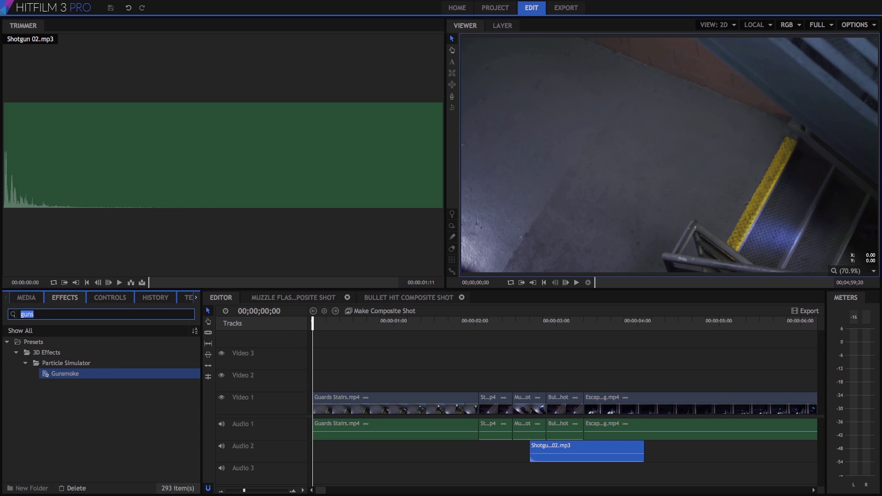
key(BackSpace)
text(cine)
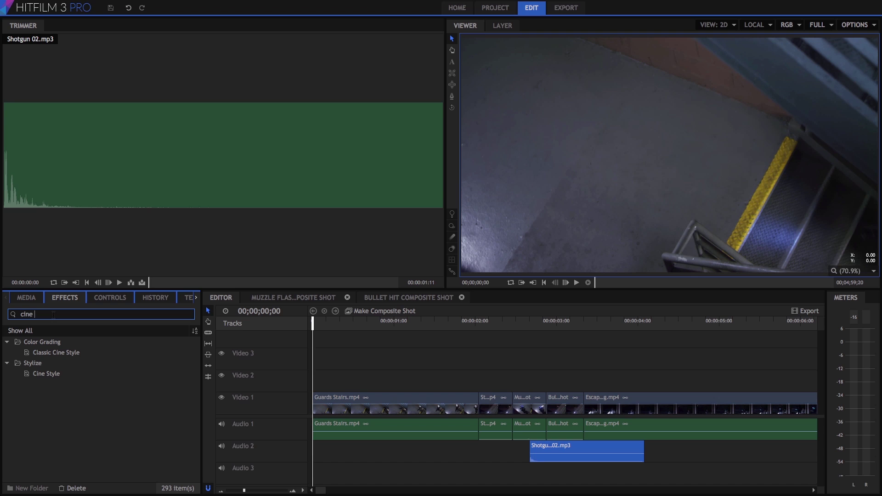
drag(54, 374, 393, 398)
drag(378, 325, 428, 330)
Turn off the letterbox and set S-Curve 19, Exposure 0.20, Saturation 1.1.
click(17, 352)
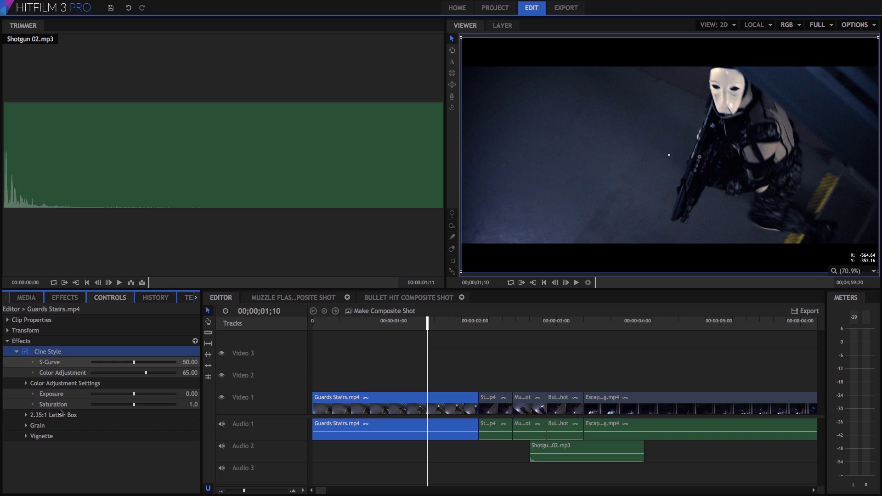
click(26, 415)
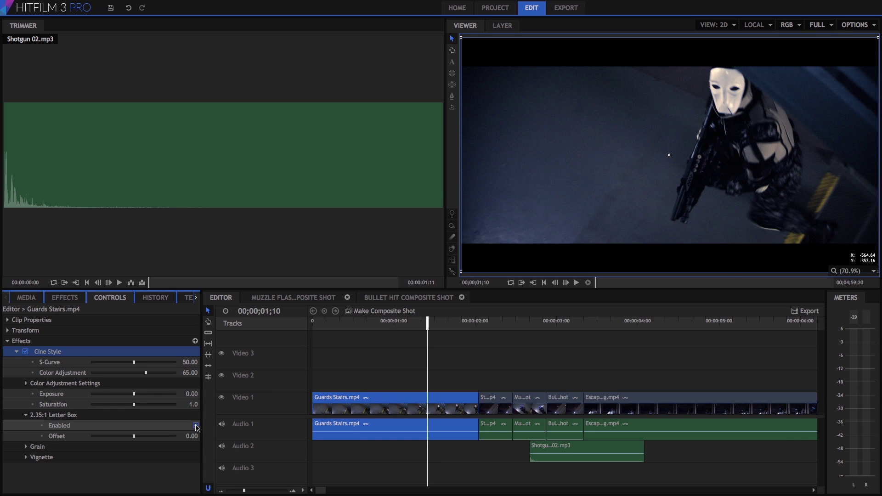
click(196, 427)
click(27, 415)
drag(134, 363, 109, 365)
drag(133, 394, 136, 373)
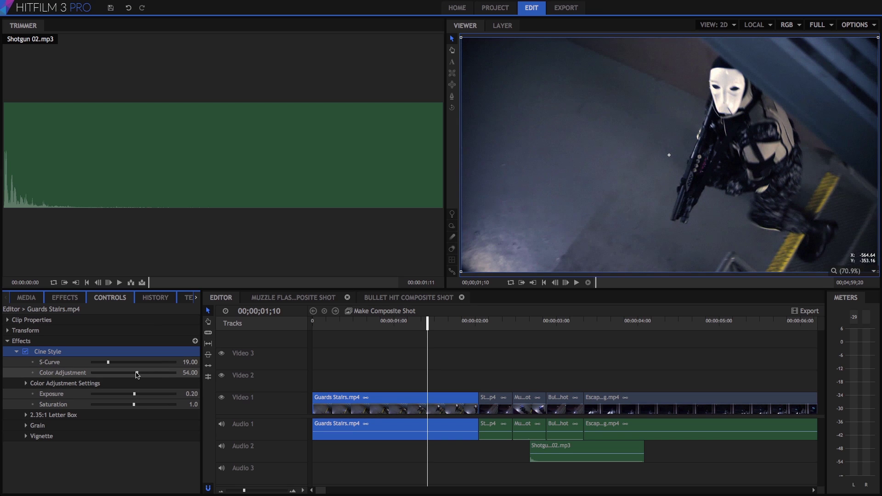
drag(134, 407, 139, 405)
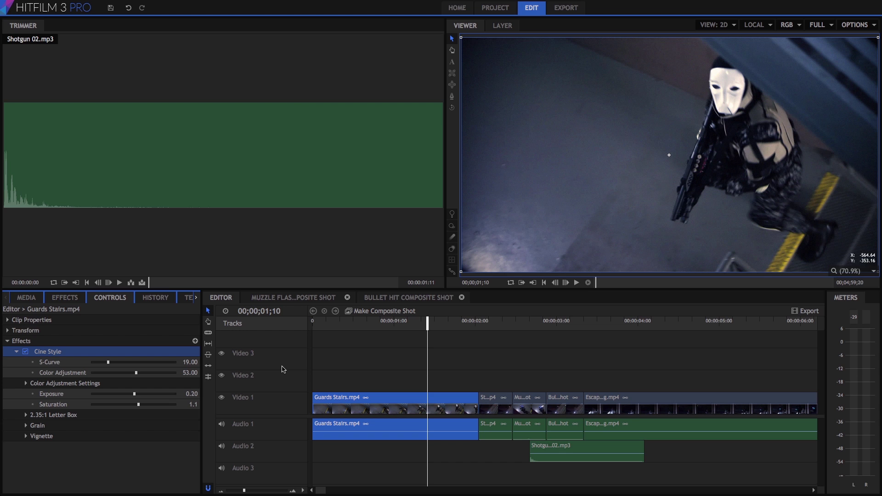
Copy the Cine Style effect and paste it onto the four remaining timeline clips.
right_click(71, 351)
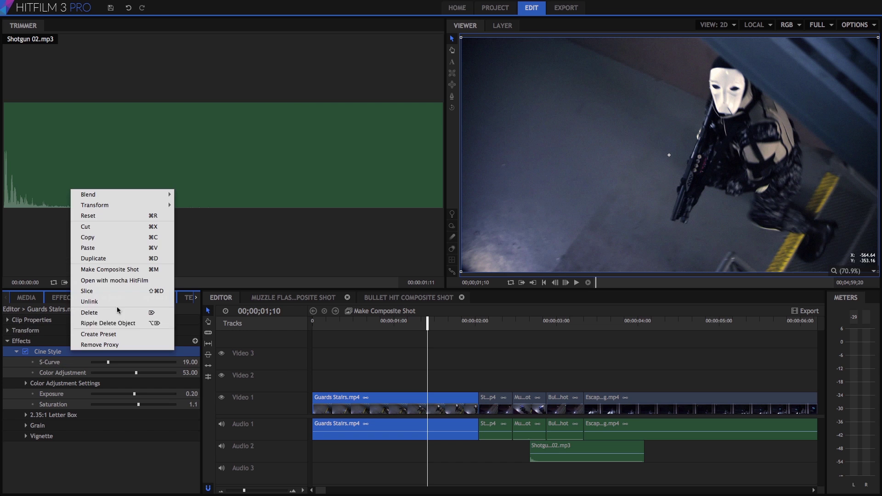
click(102, 238)
drag(497, 381, 724, 414)
right_click(704, 401)
click(736, 340)
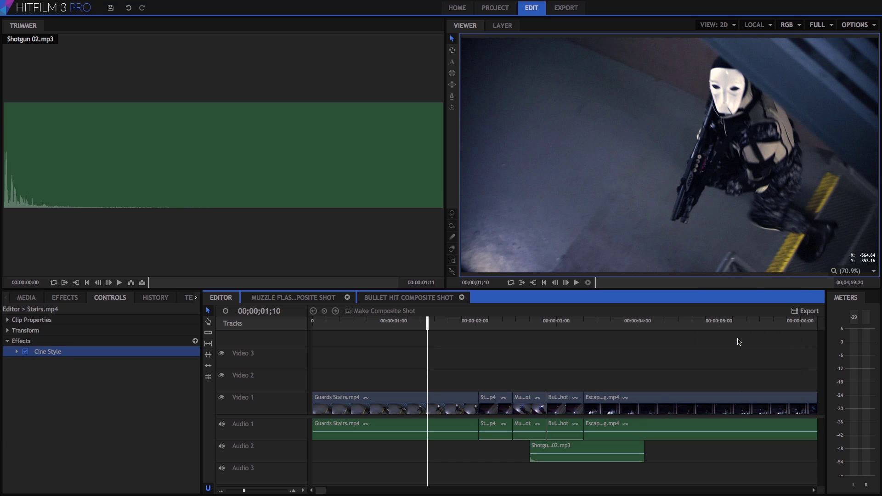
drag(427, 323, 753, 350)
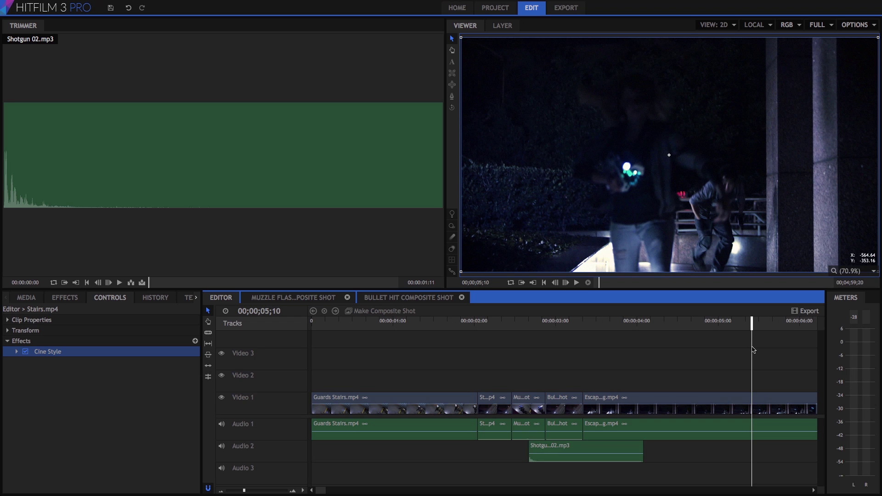
click(809, 311)
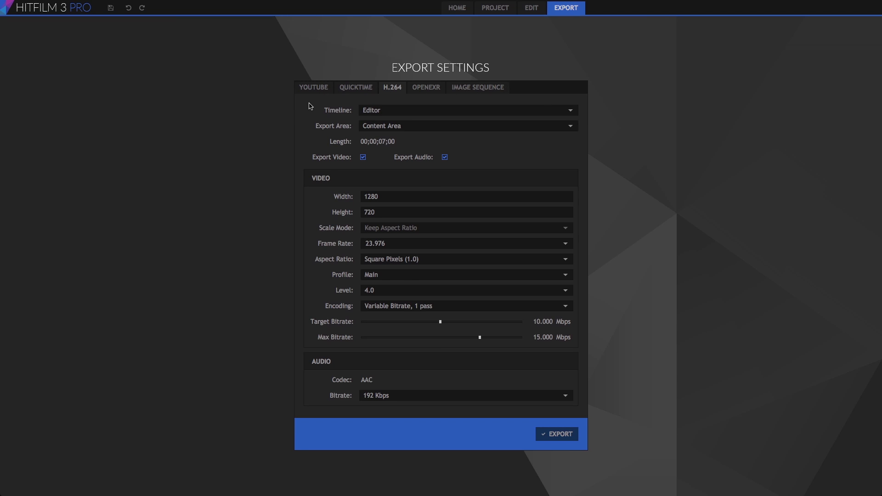
Export the sequence with the H.264 preset, saving the file as 'Project One'.
click(319, 88)
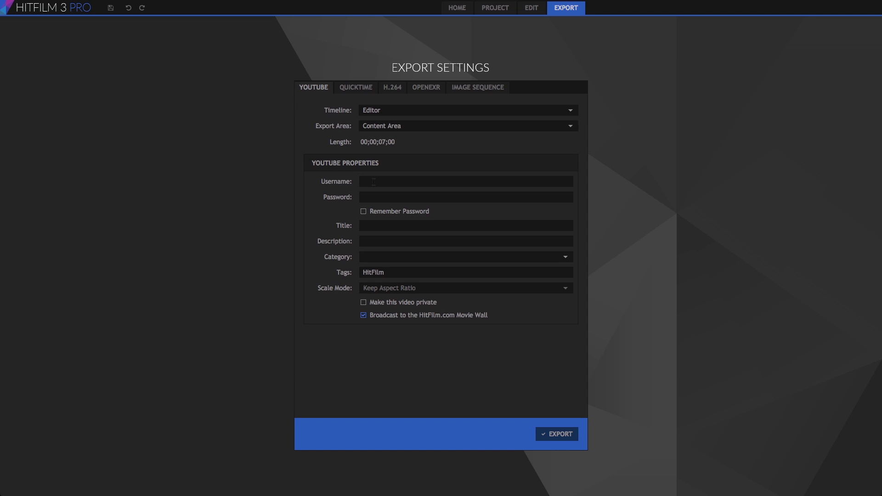
click(396, 89)
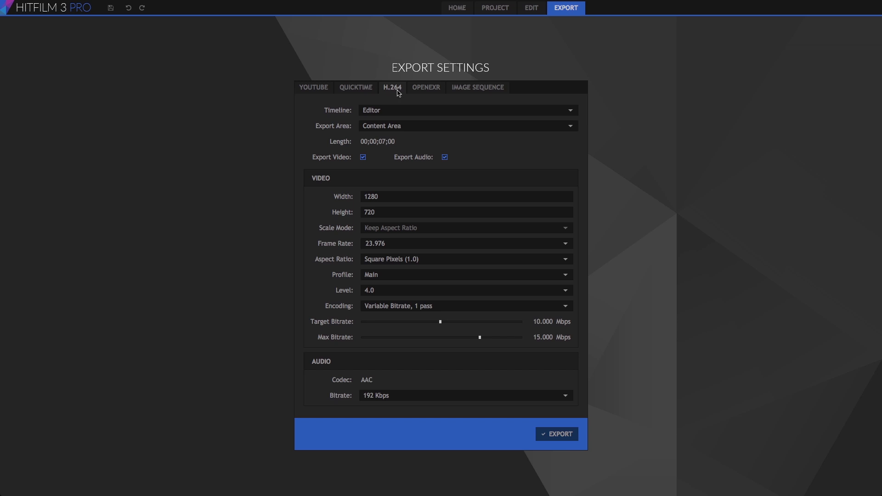
click(556, 434)
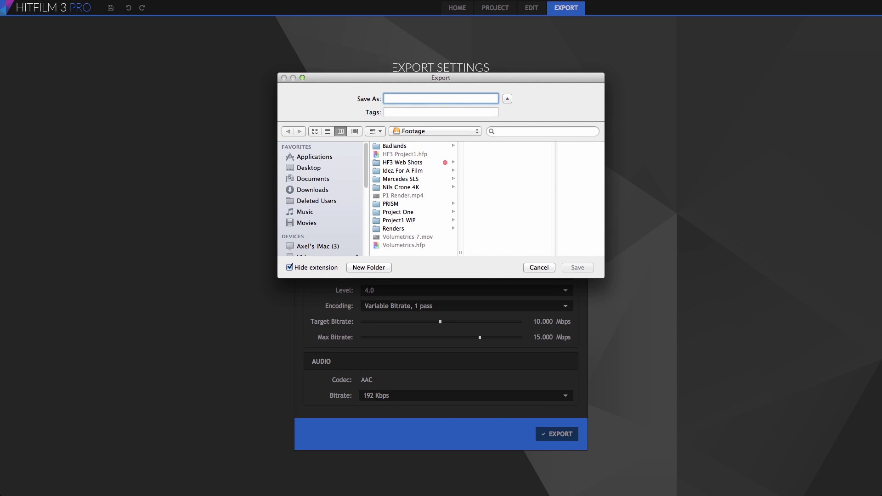
text(Project One)
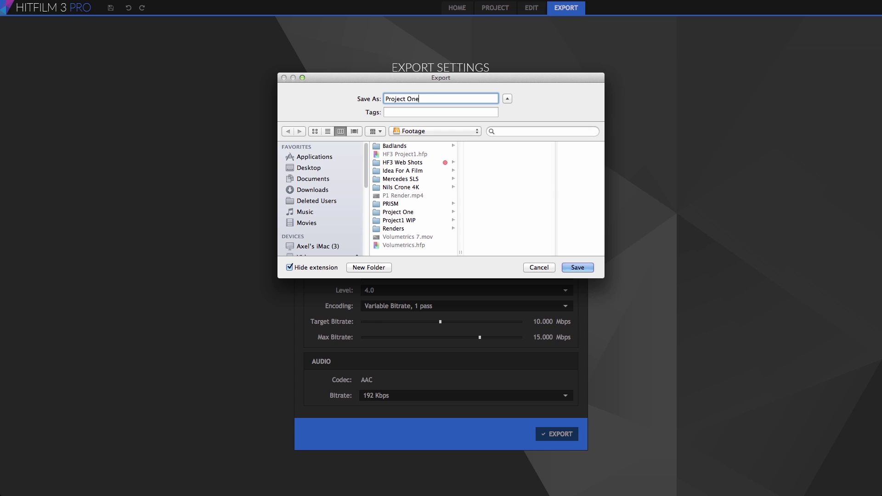
click(581, 269)
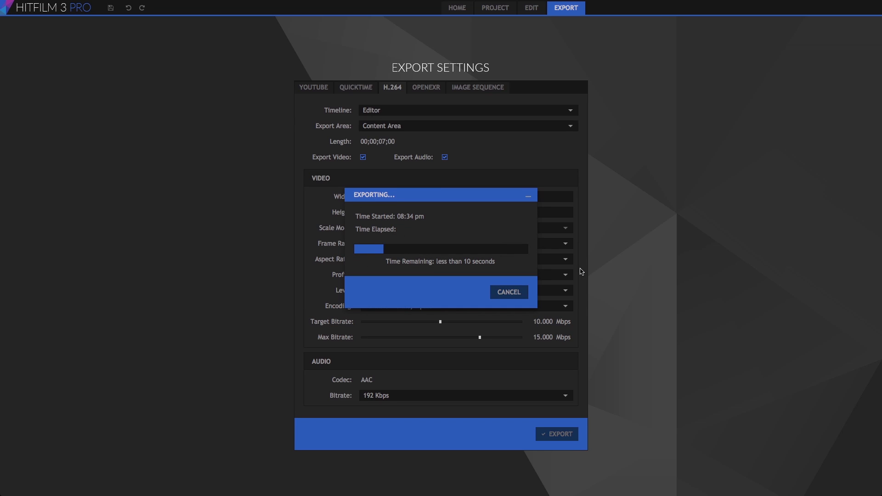